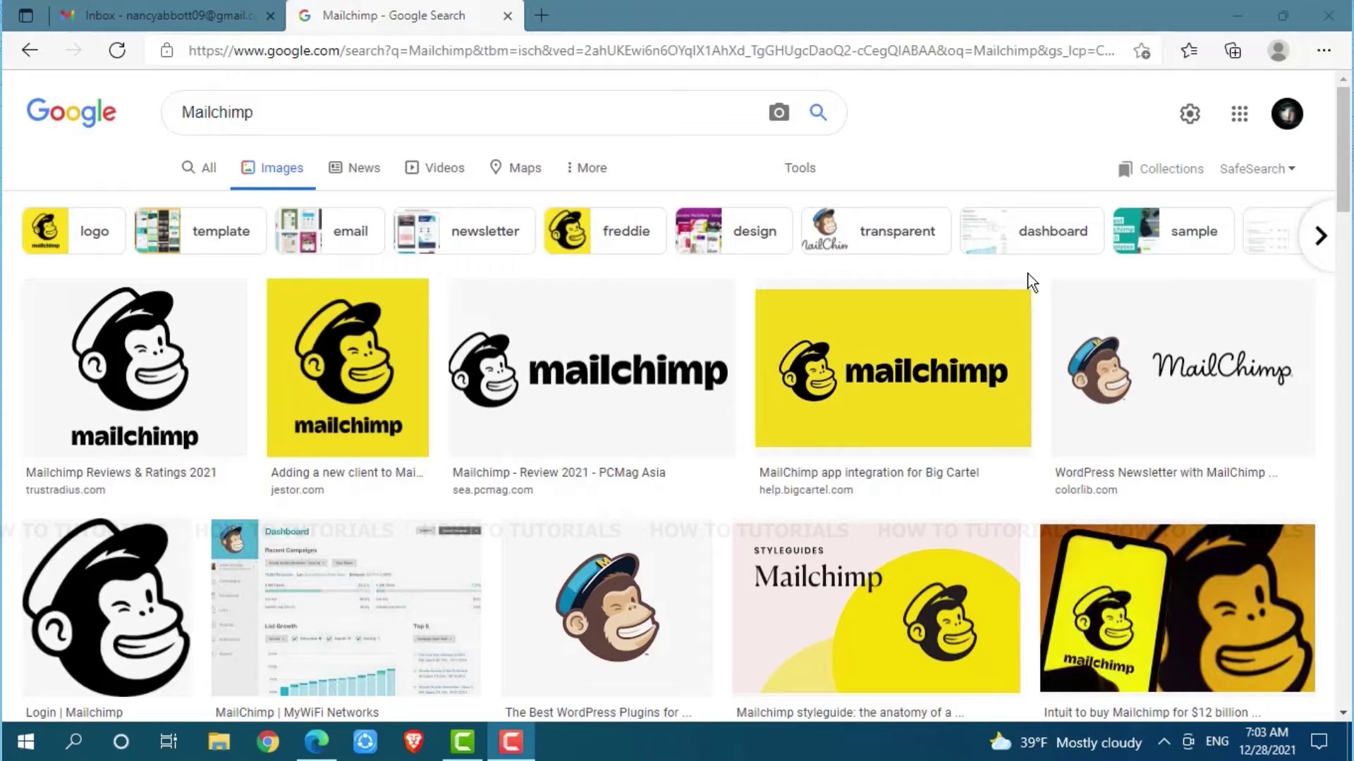
# Load mailchimp.com in a new Edge tab.
pyautogui.click(542, 16)
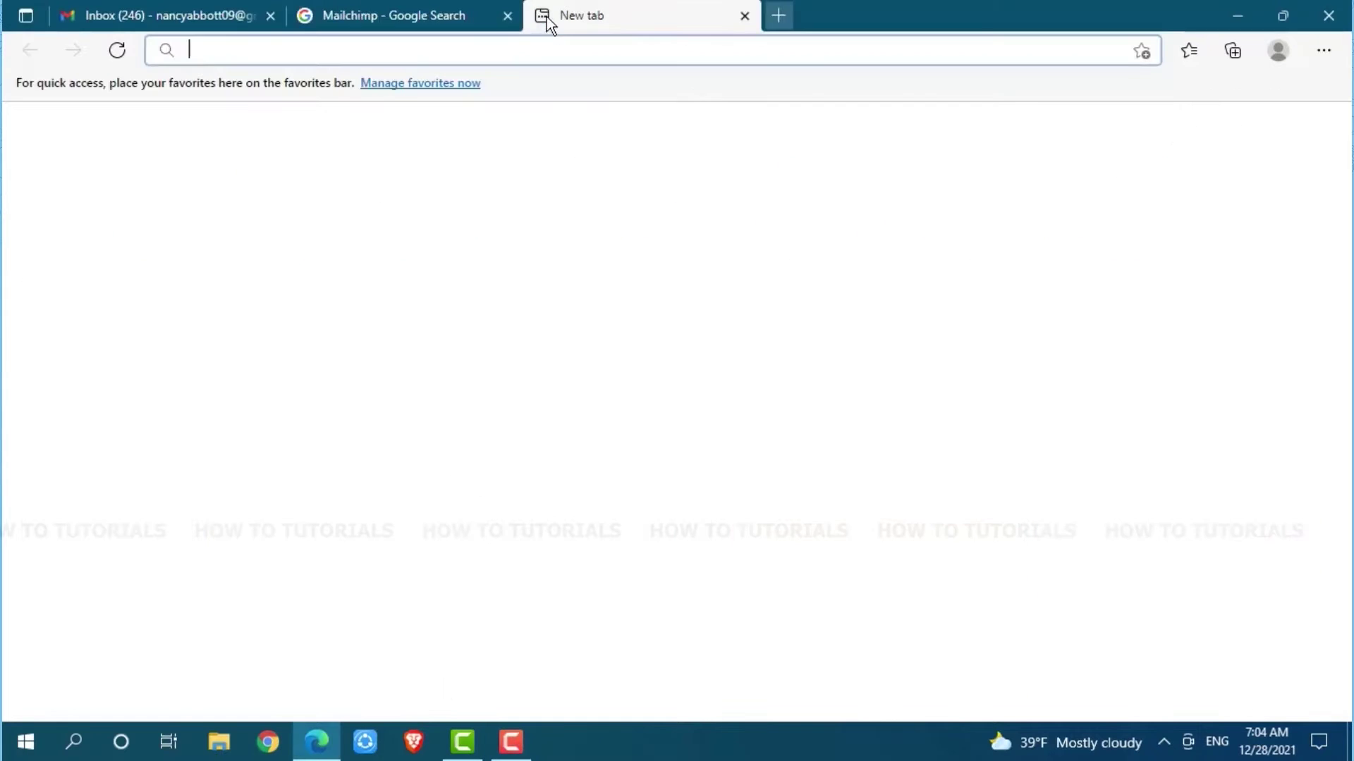
pyautogui.write('mai')
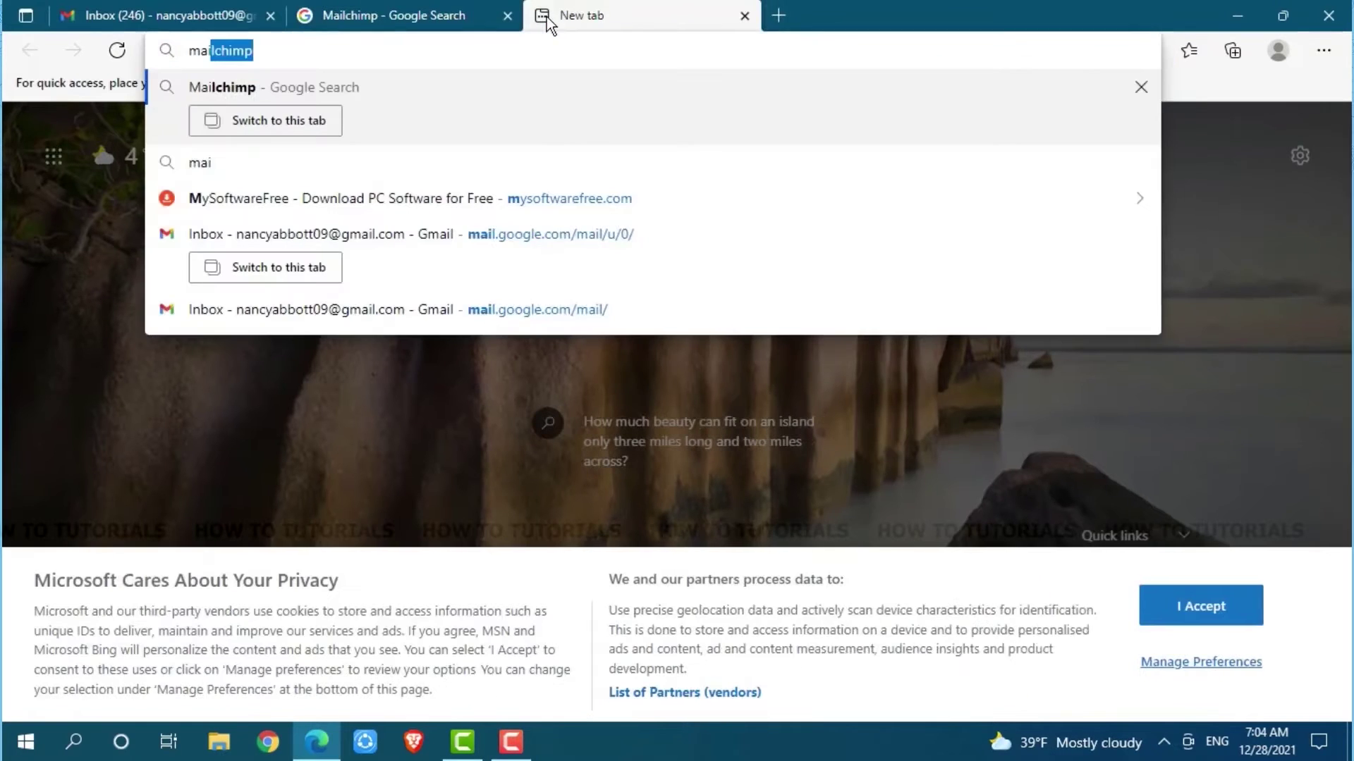
pyautogui.write('lchimp.co')
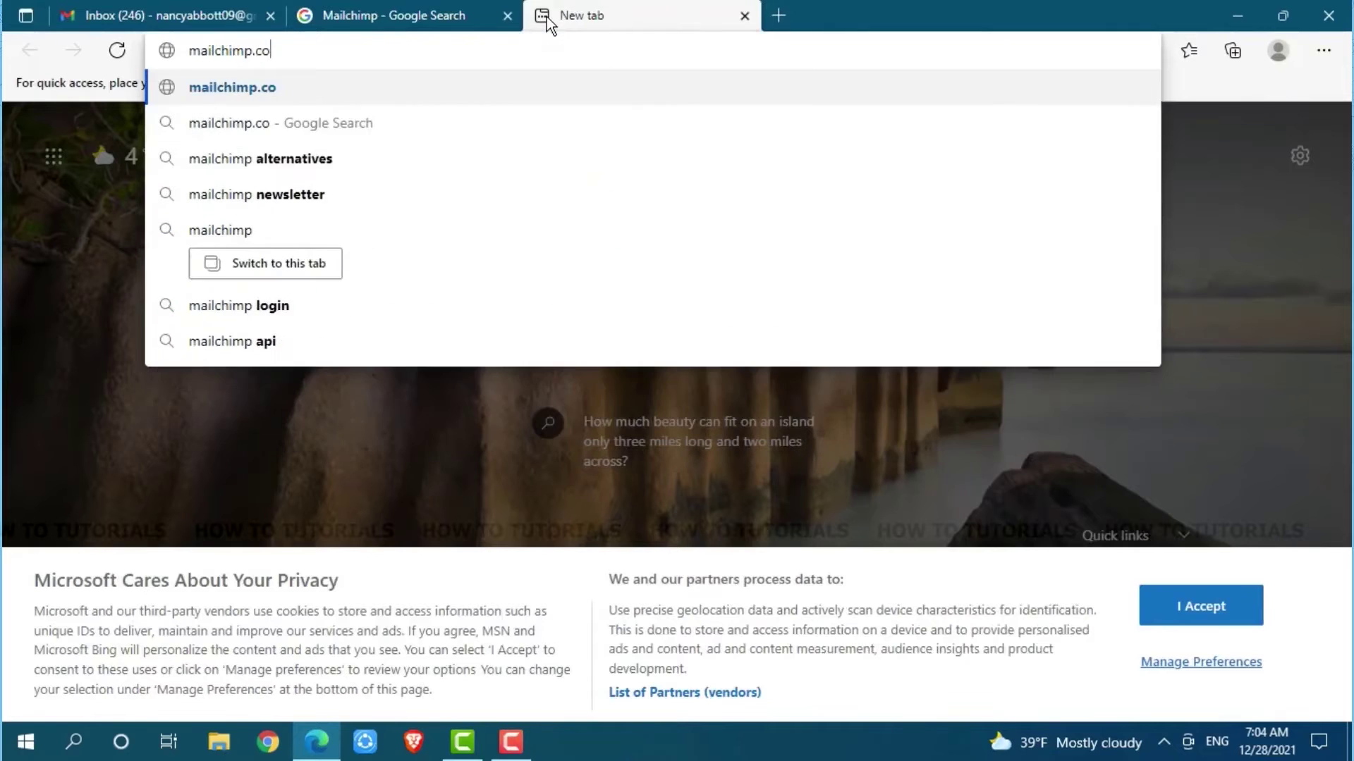
pyautogui.write('m')
pyautogui.press('Return')
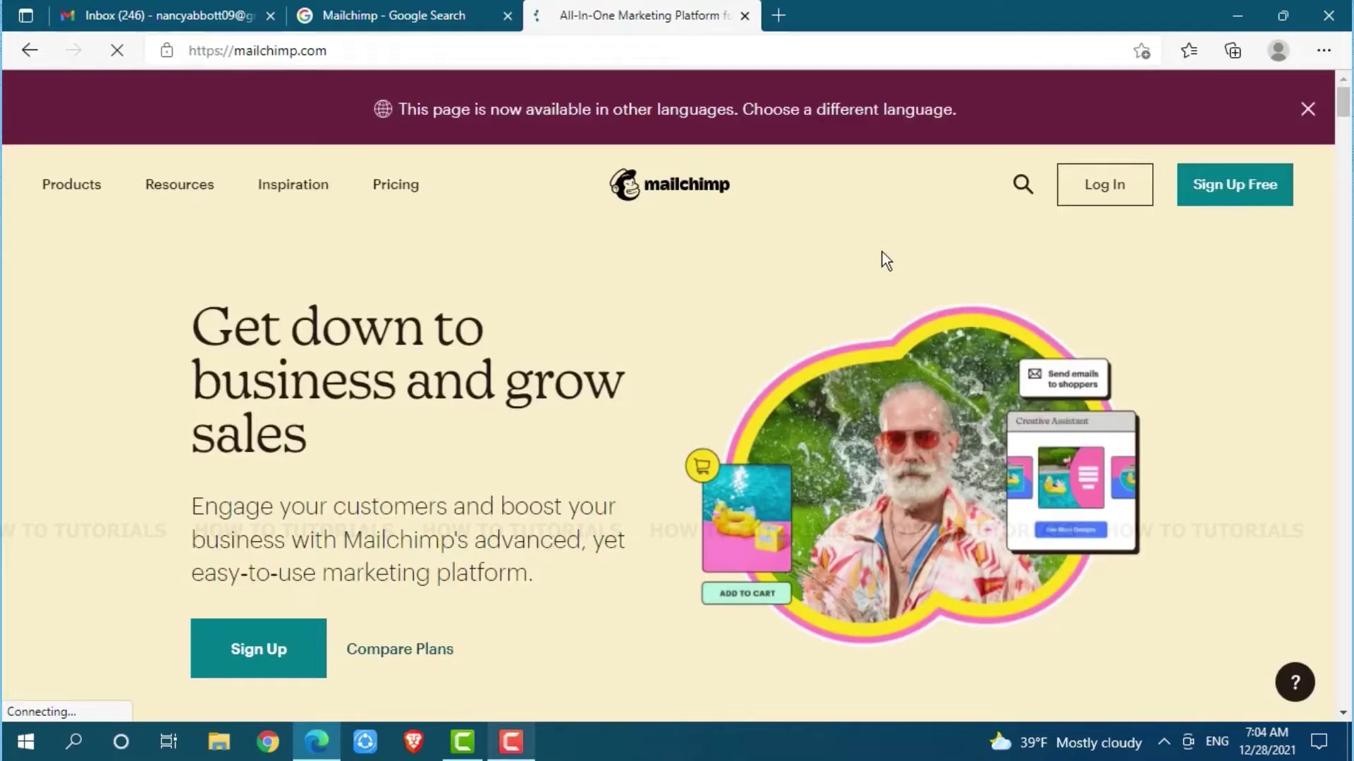
# Enter email, username and password, opt out of promotional emails, and submit via Sign Up.
pyautogui.click(1242, 181)
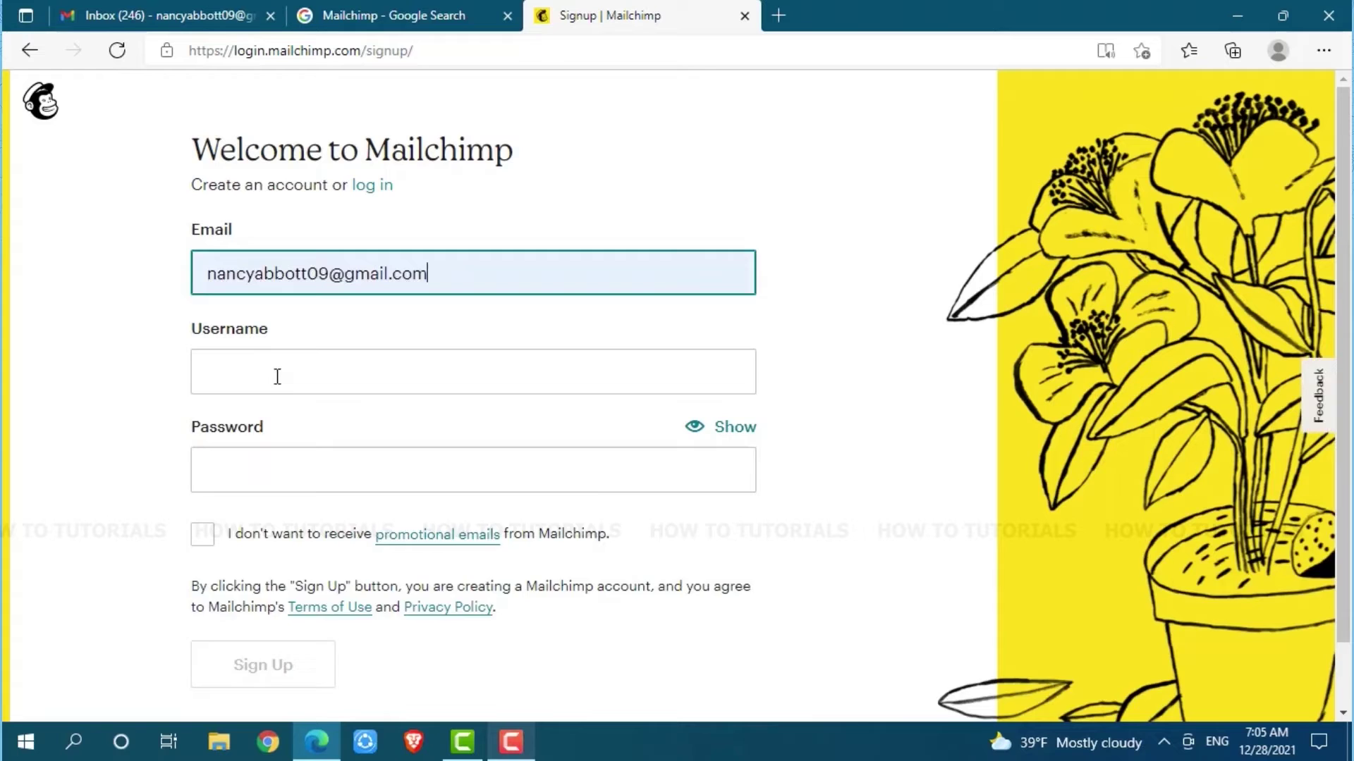
pyautogui.click(276, 377)
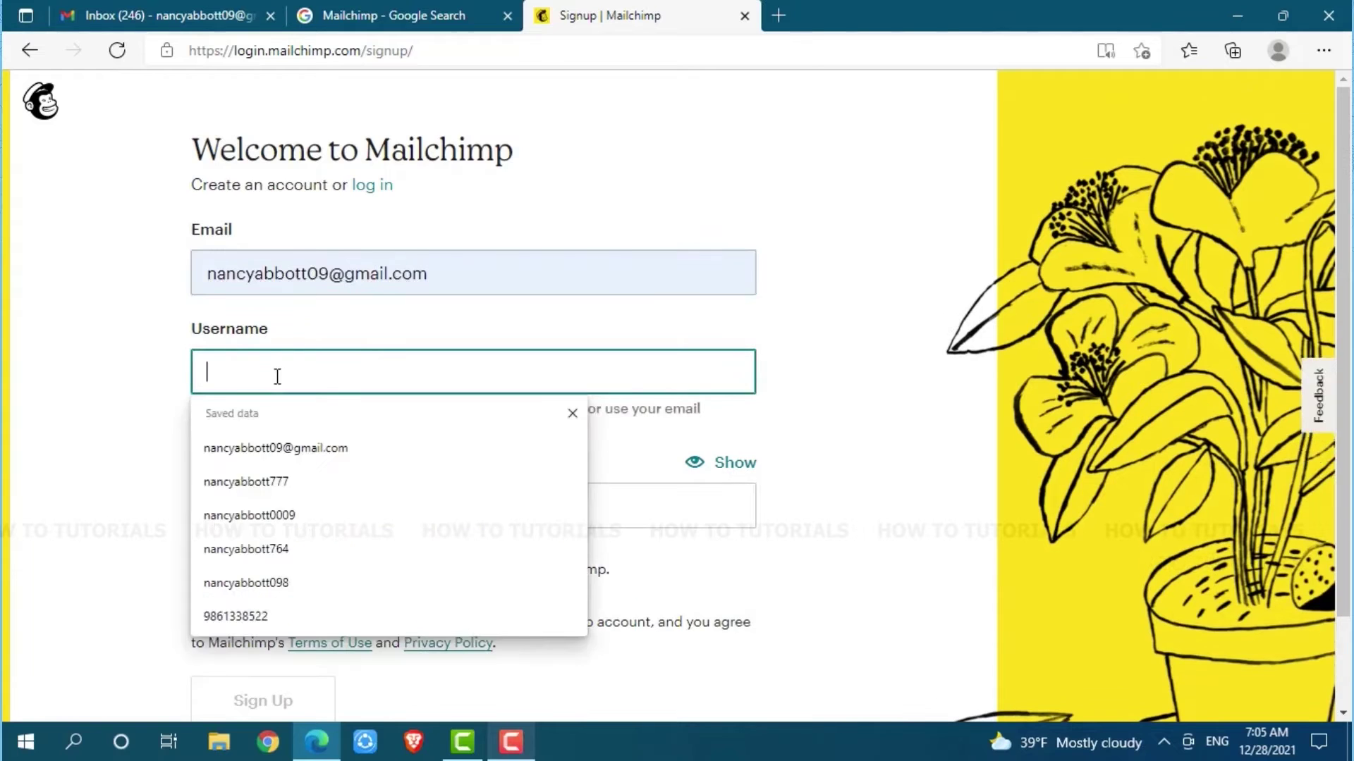
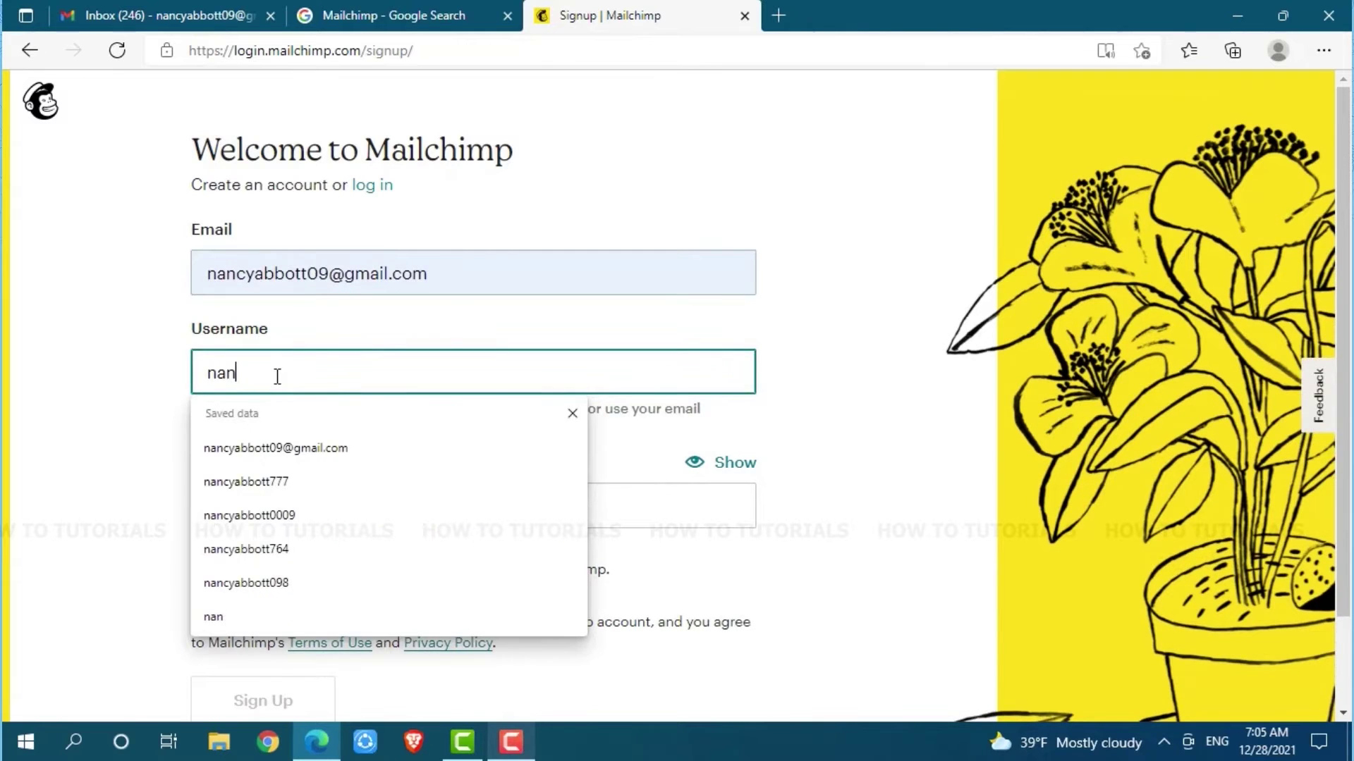
pyautogui.click(276, 498)
pyautogui.click(275, 462)
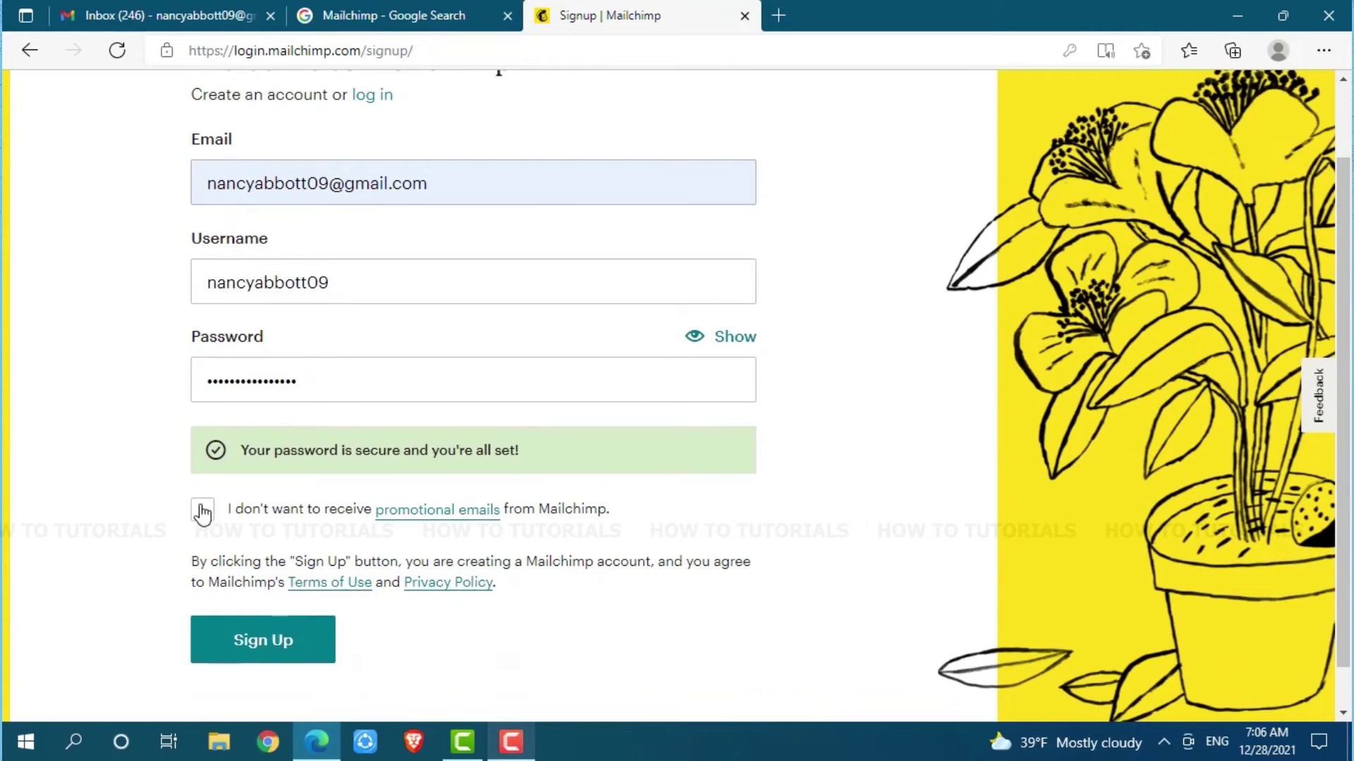
pyautogui.click(202, 510)
pyautogui.click(262, 640)
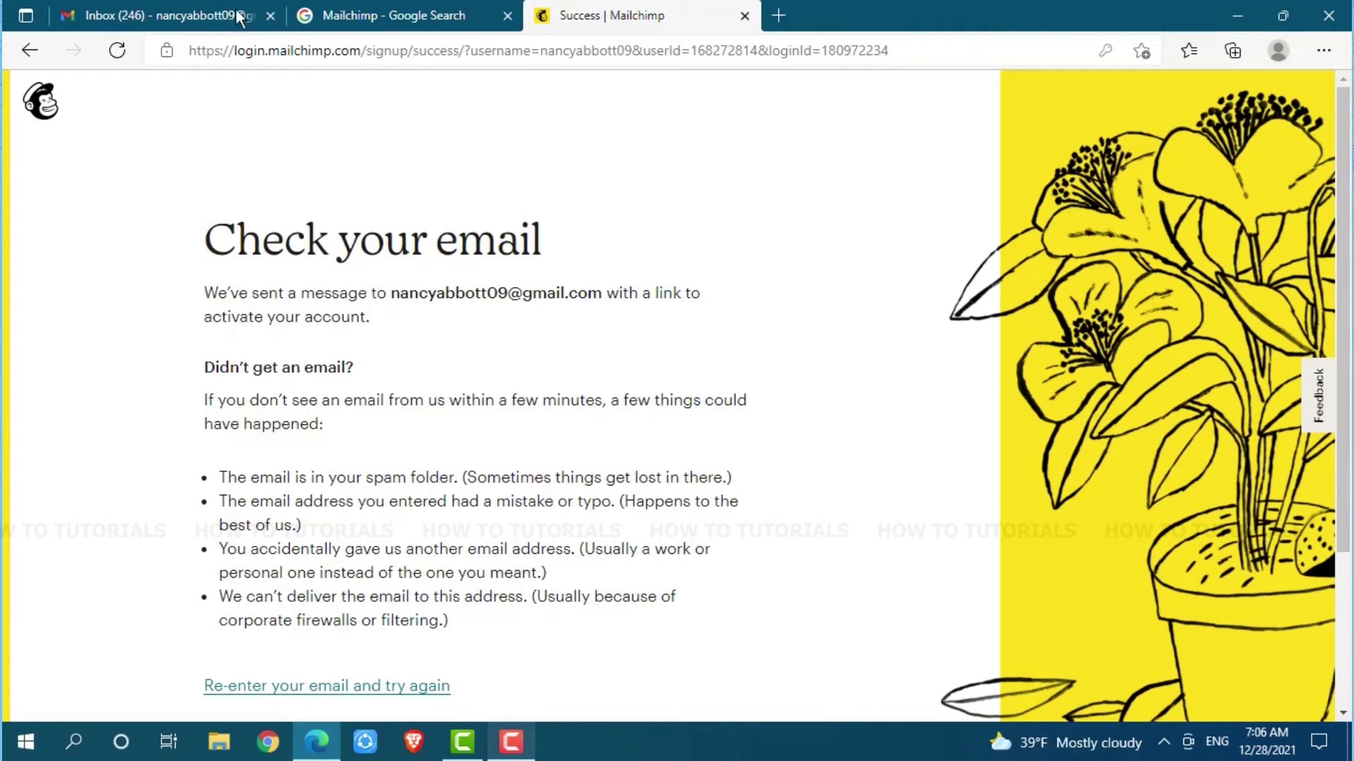
# Refresh the Gmail inbox, view the 'Activate your Mailchimp account' email and use its Activate Account link.
pyautogui.click(170, 15)
pyautogui.click(340, 157)
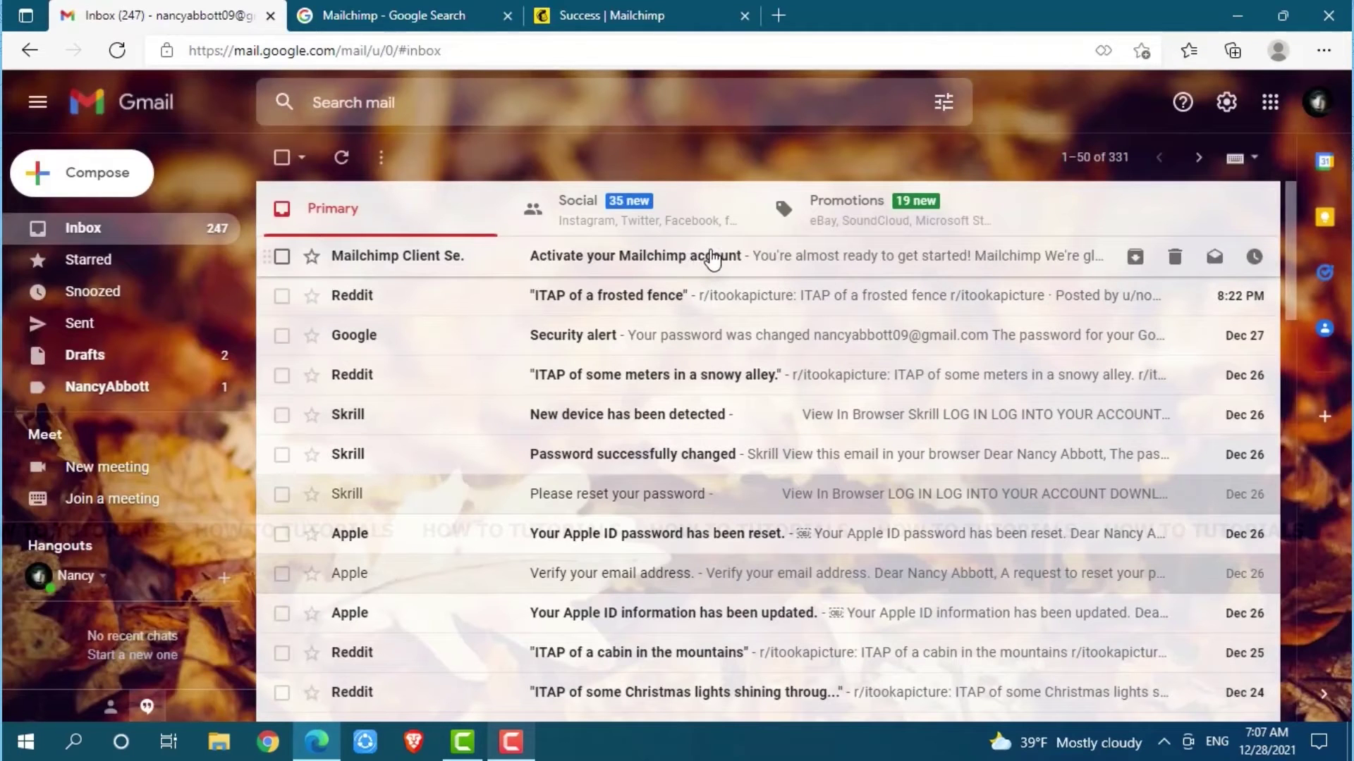
pyautogui.click(712, 256)
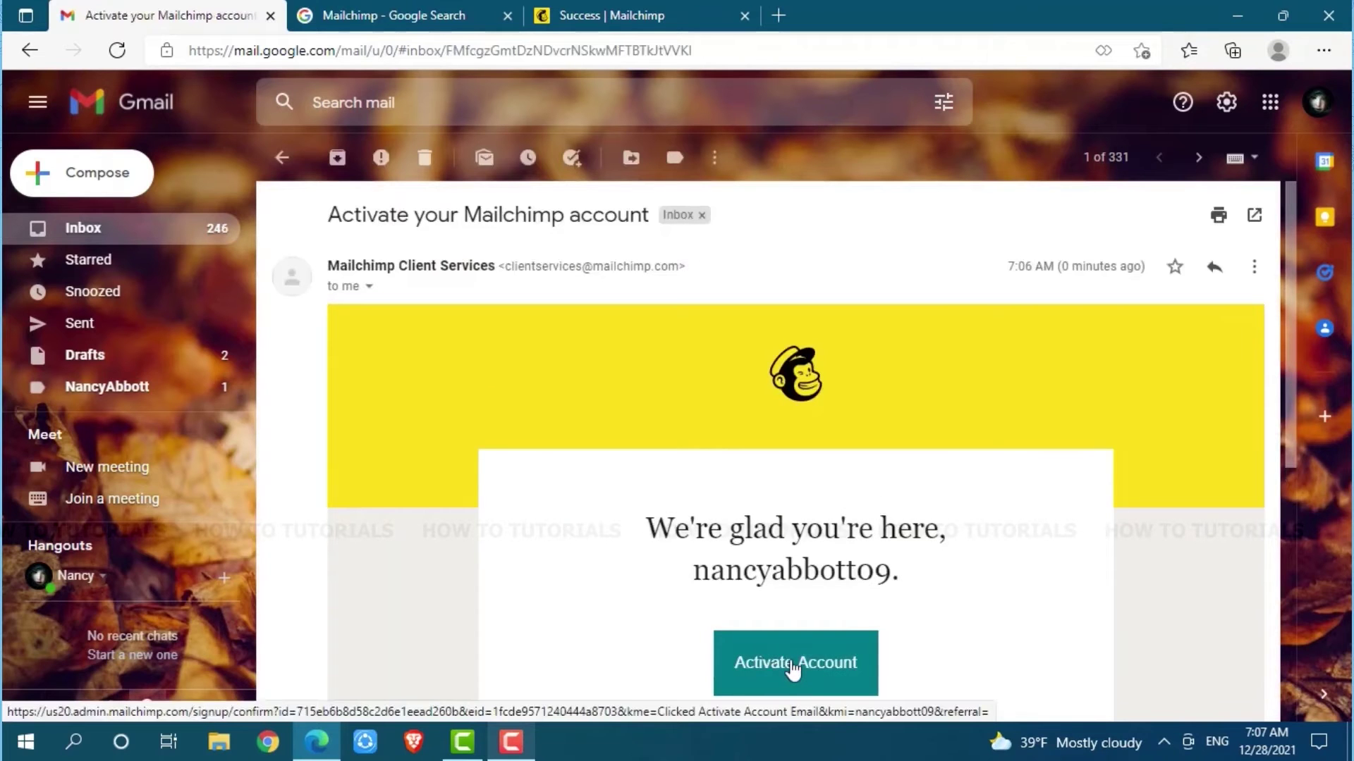
pyautogui.click(793, 662)
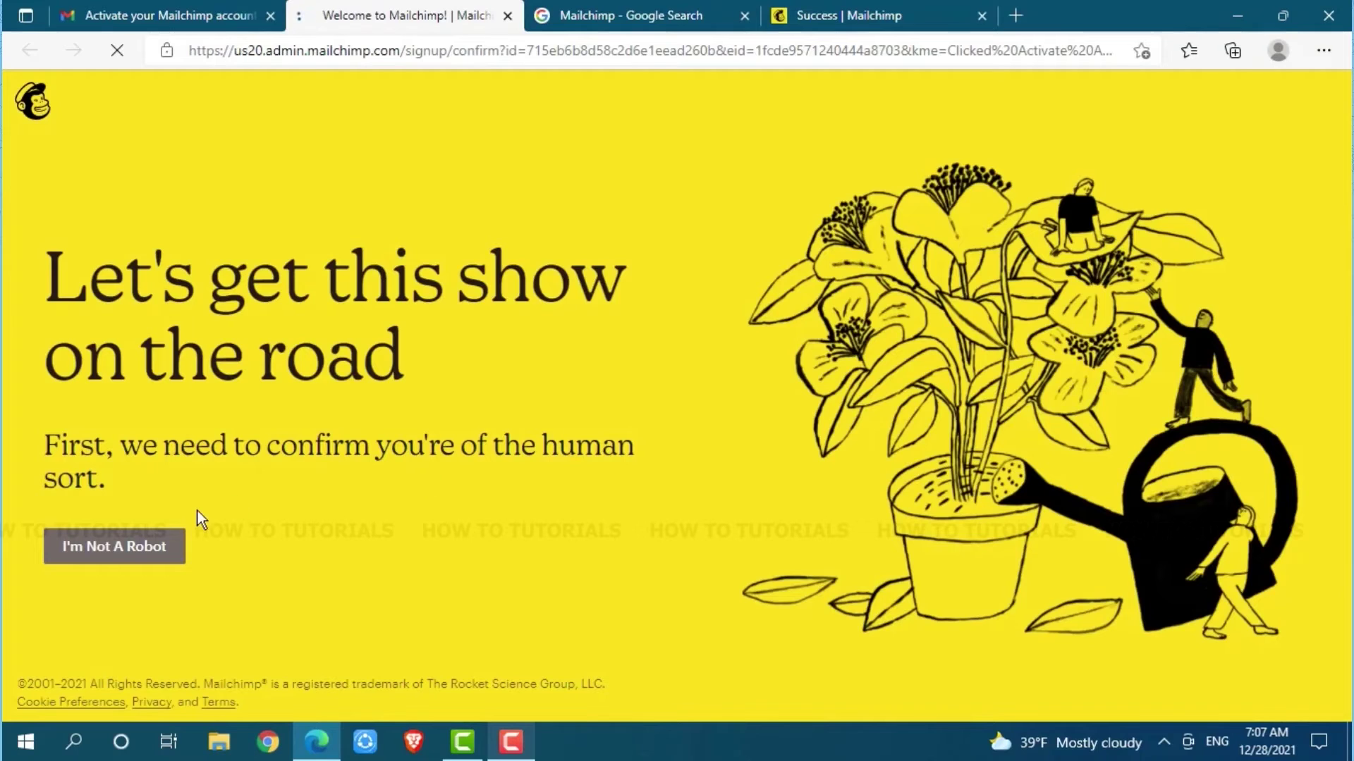
# Confirm 'I'm Not A Robot' to reach plan selection with Free preselected.
pyautogui.click(120, 546)
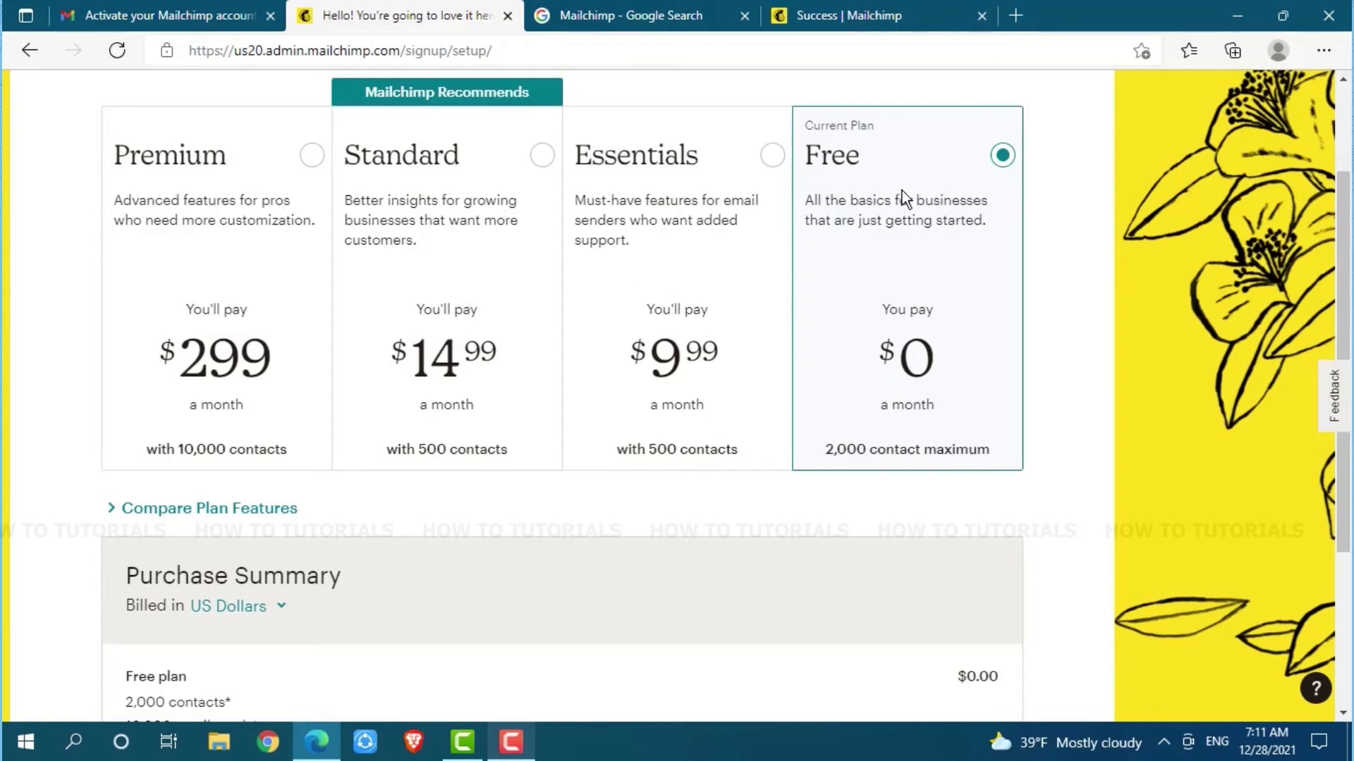
pyautogui.scroll(-2, 902, 191)
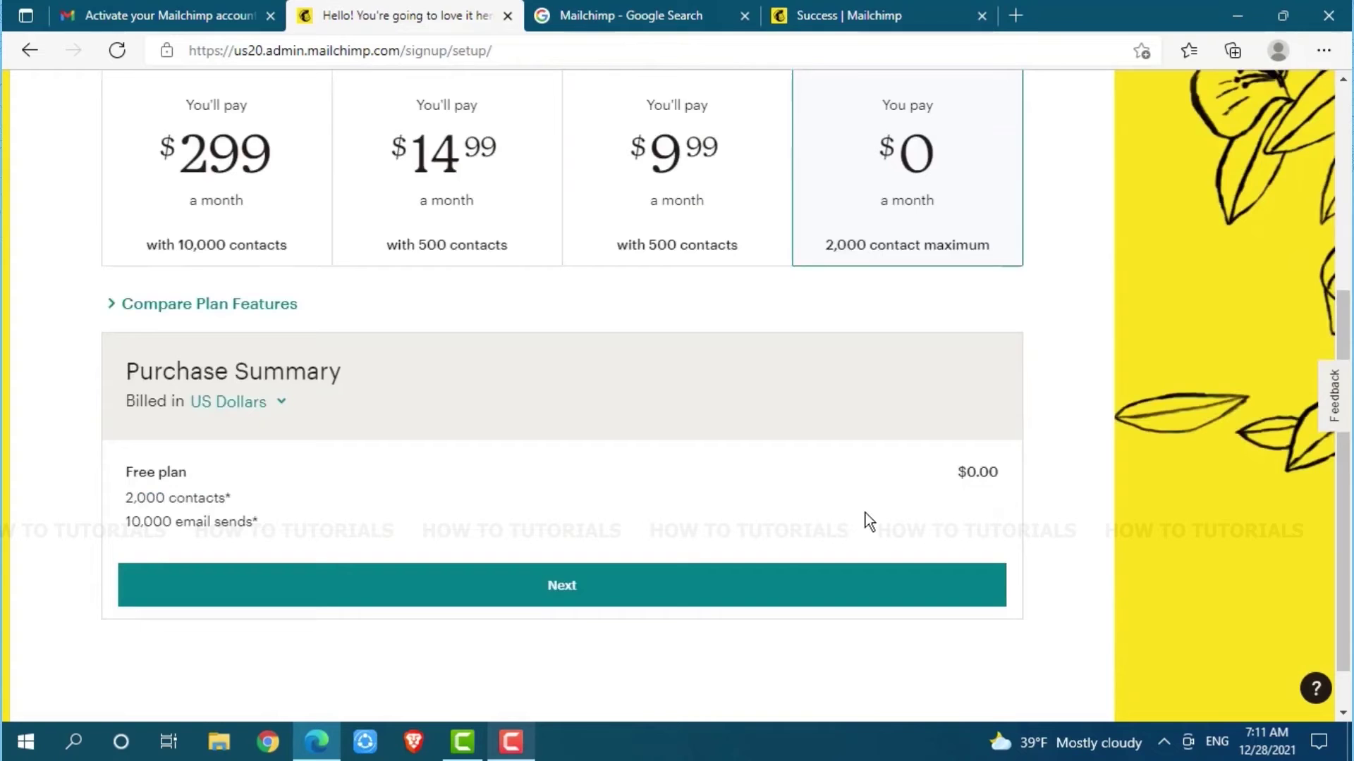
# Accept the Free plan, then fill in first name, last name and business name.
pyautogui.click(705, 595)
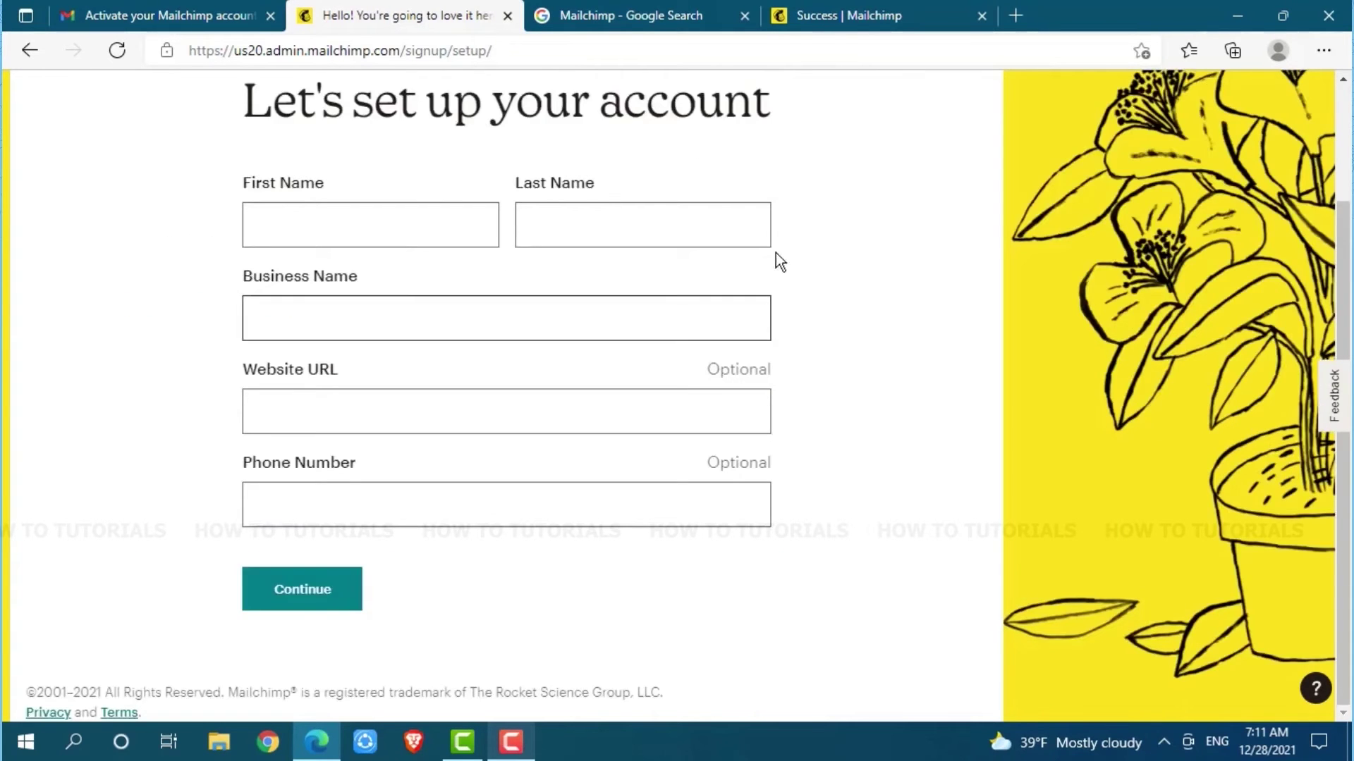
pyautogui.click(381, 227)
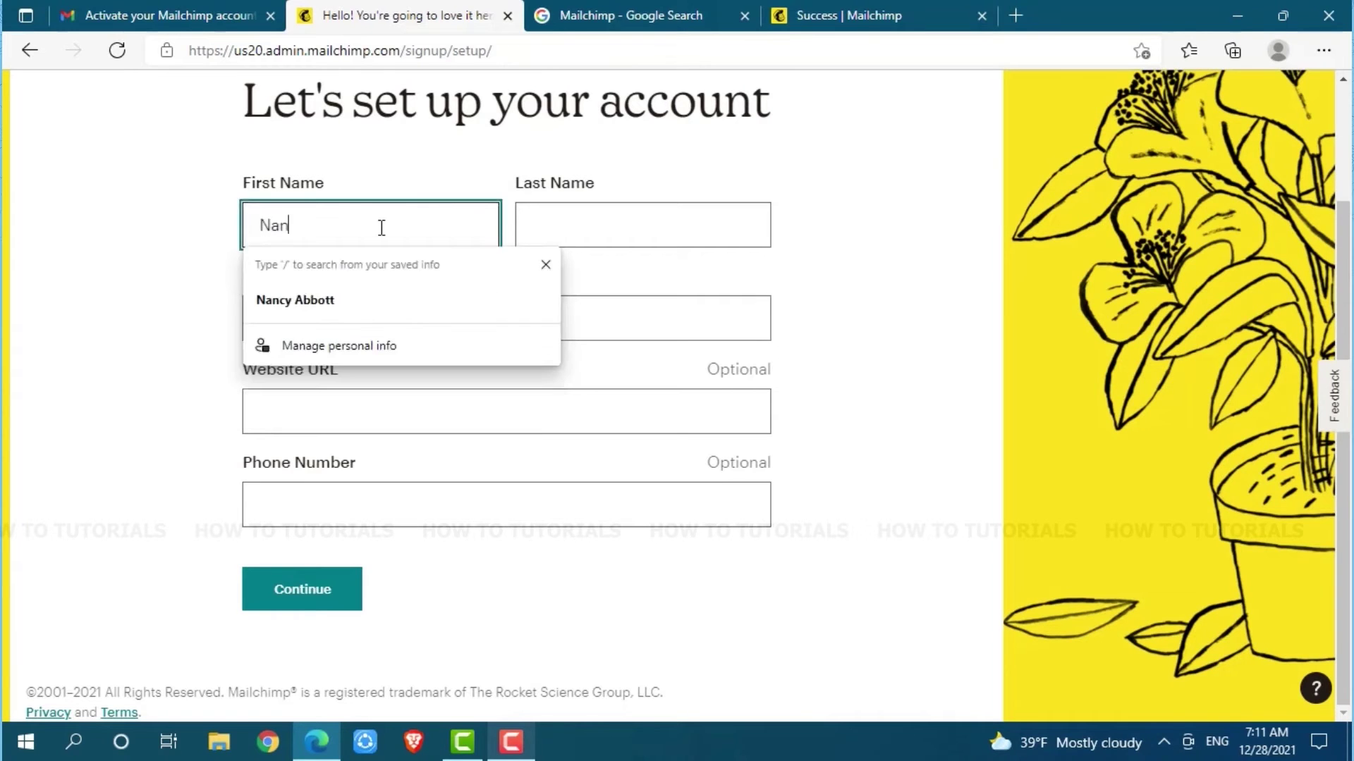
pyautogui.click(582, 225)
pyautogui.click(395, 309)
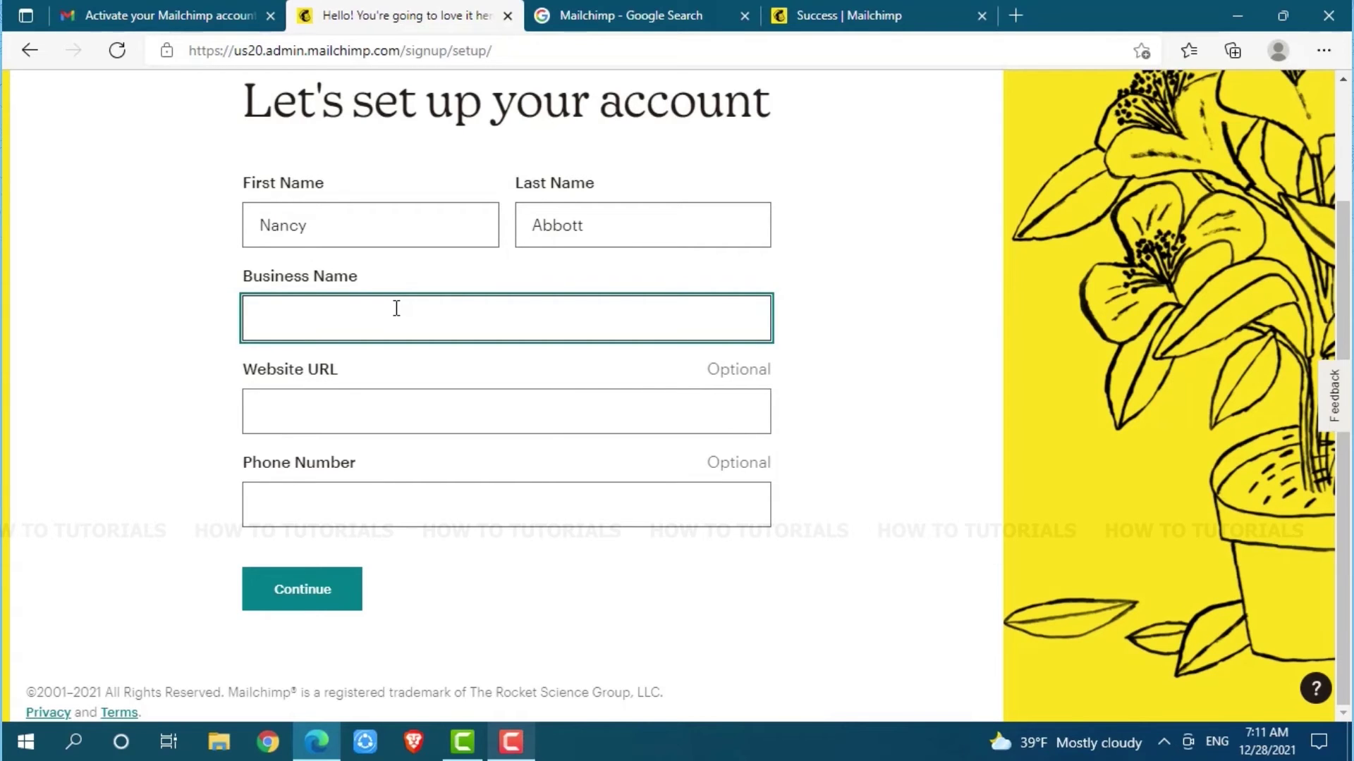
pyautogui.write('How To ')
pyautogui.write('Tuto')
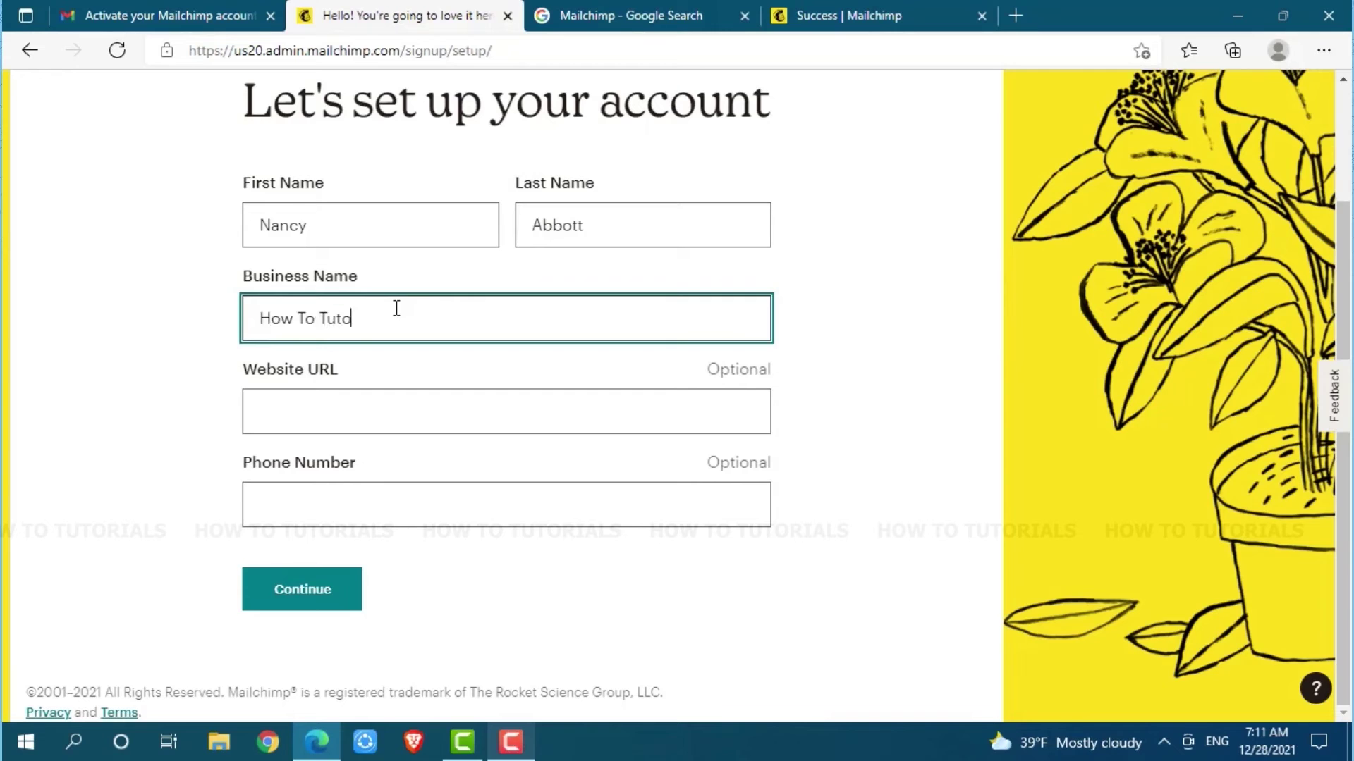
pyautogui.write('rials')
pyautogui.click(310, 406)
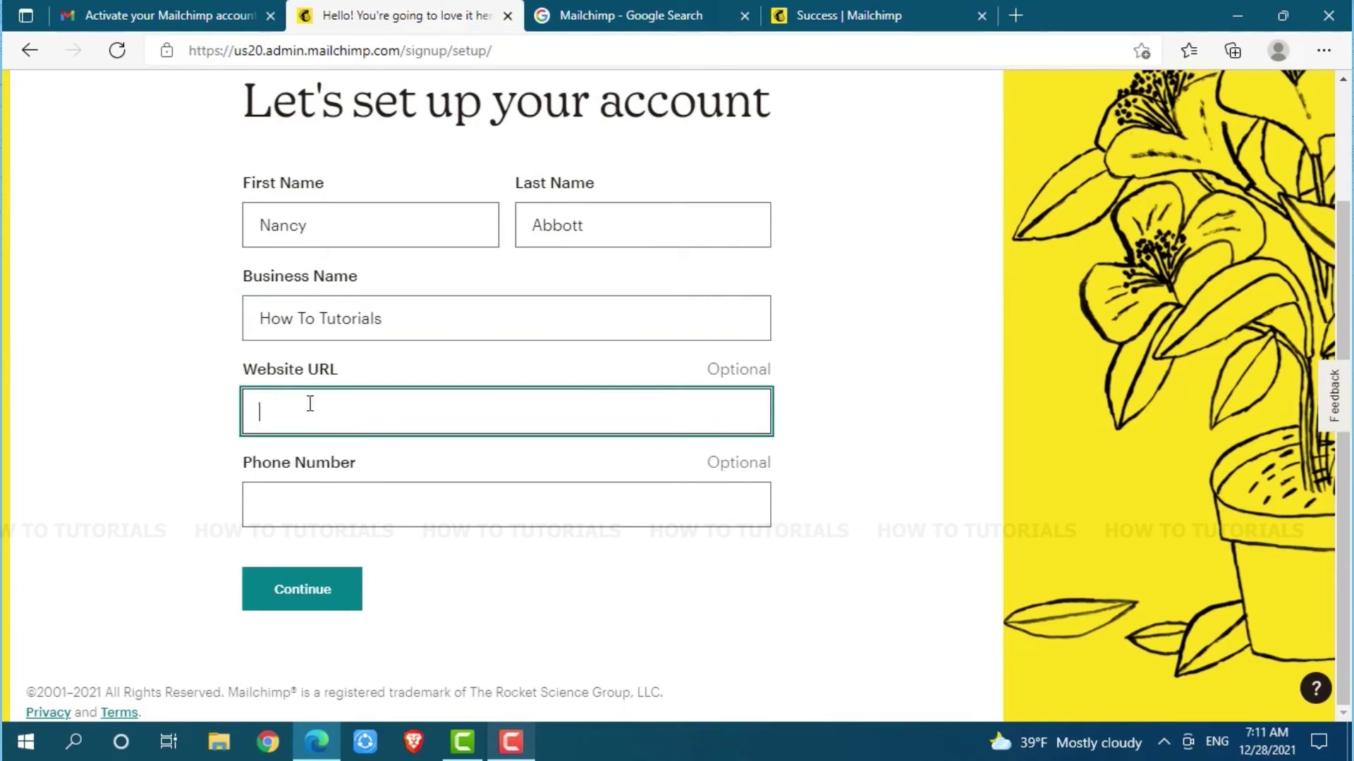
# Fill in website URL and phone number, allow Mailchimp offer calls, and continue.
pyautogui.click(1017, 10)
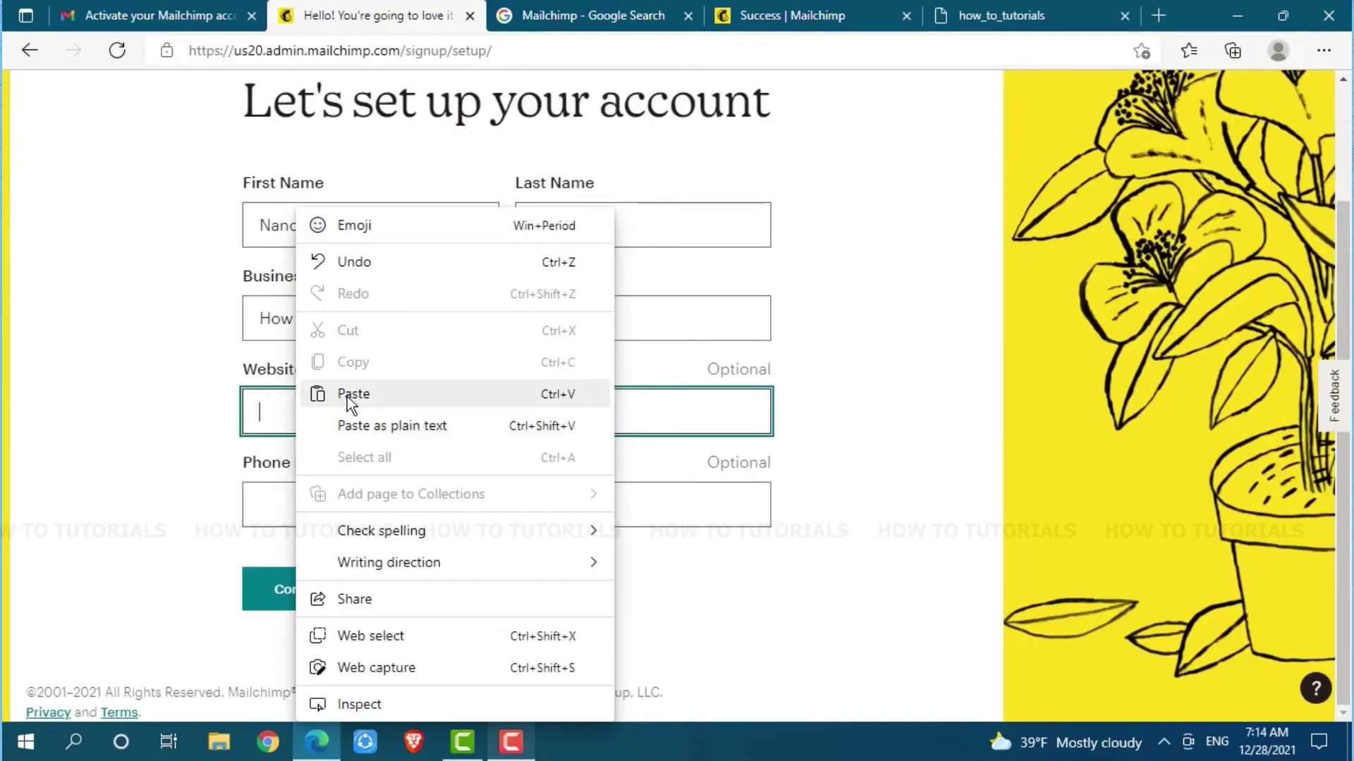
pyautogui.click(350, 391)
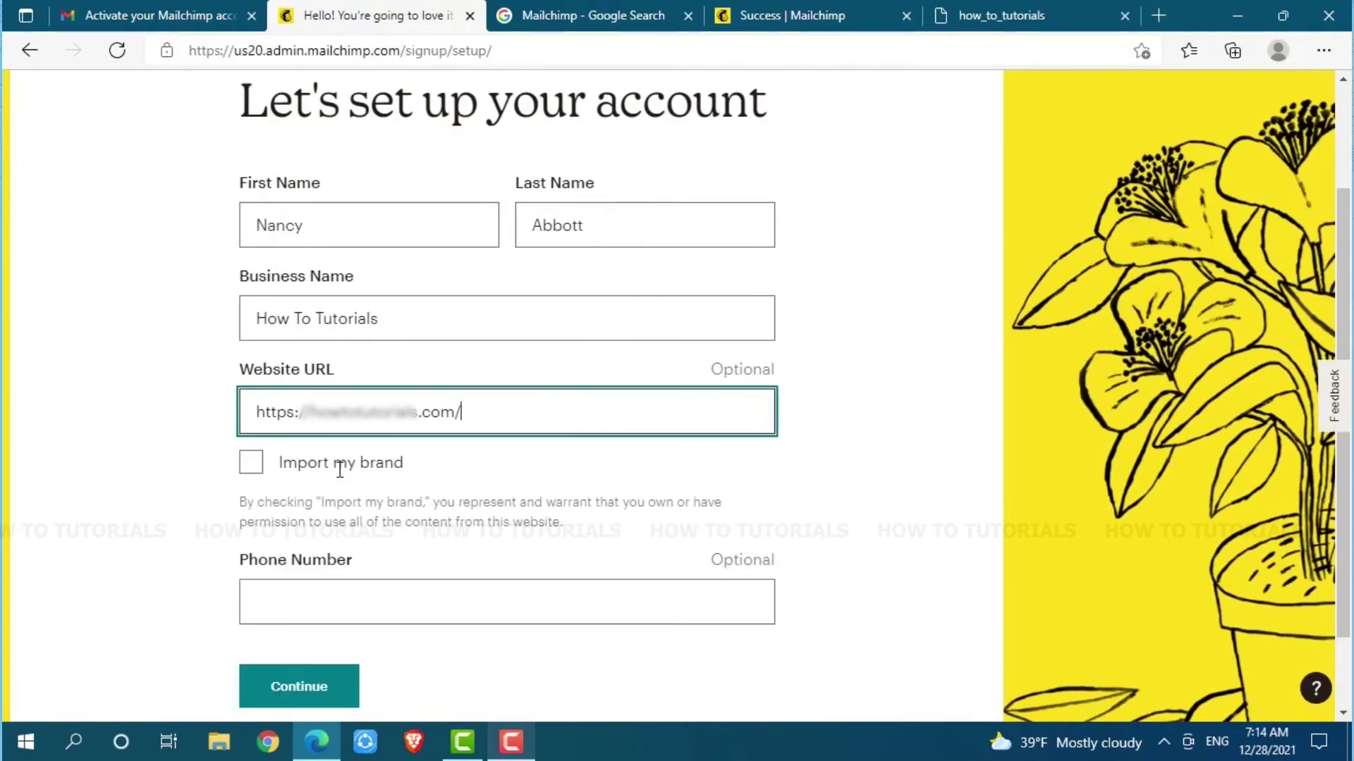
pyautogui.click(313, 607)
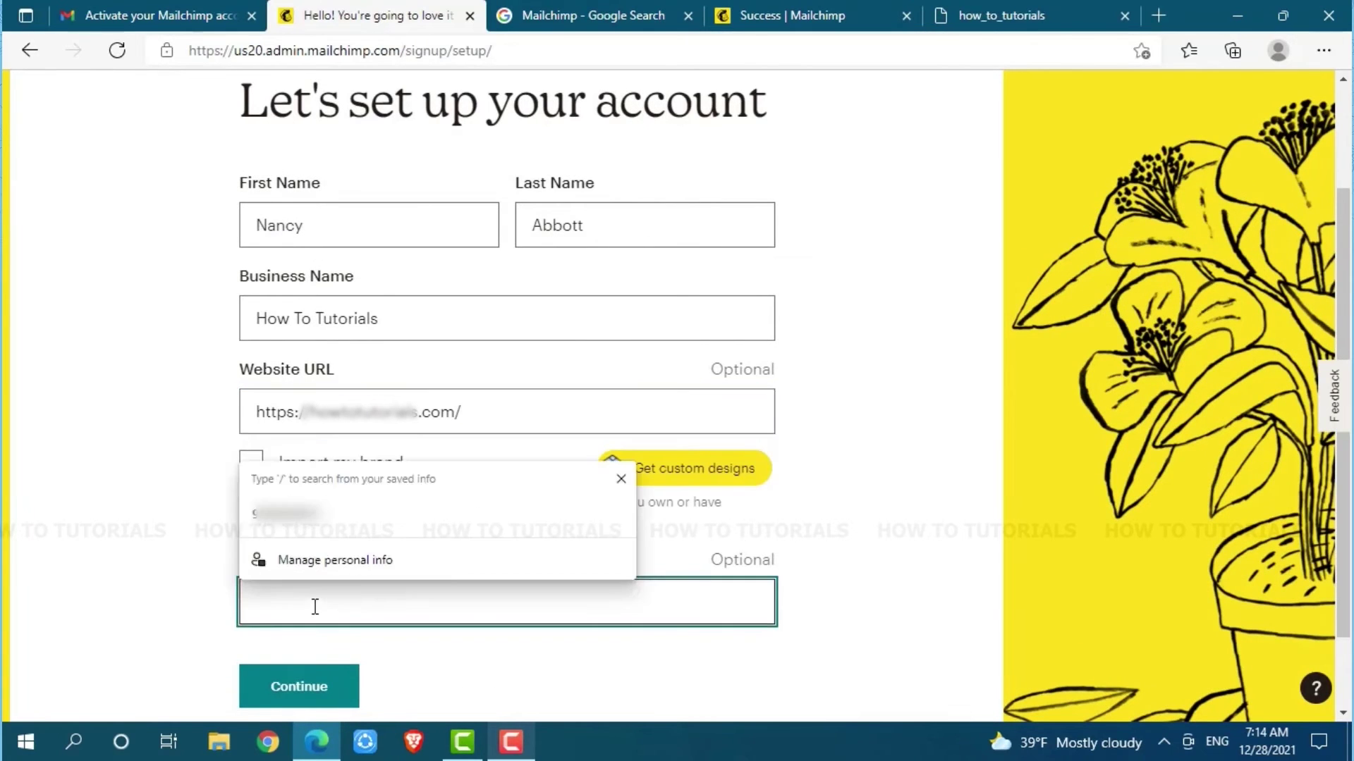
pyautogui.write('9')
pyautogui.click(285, 514)
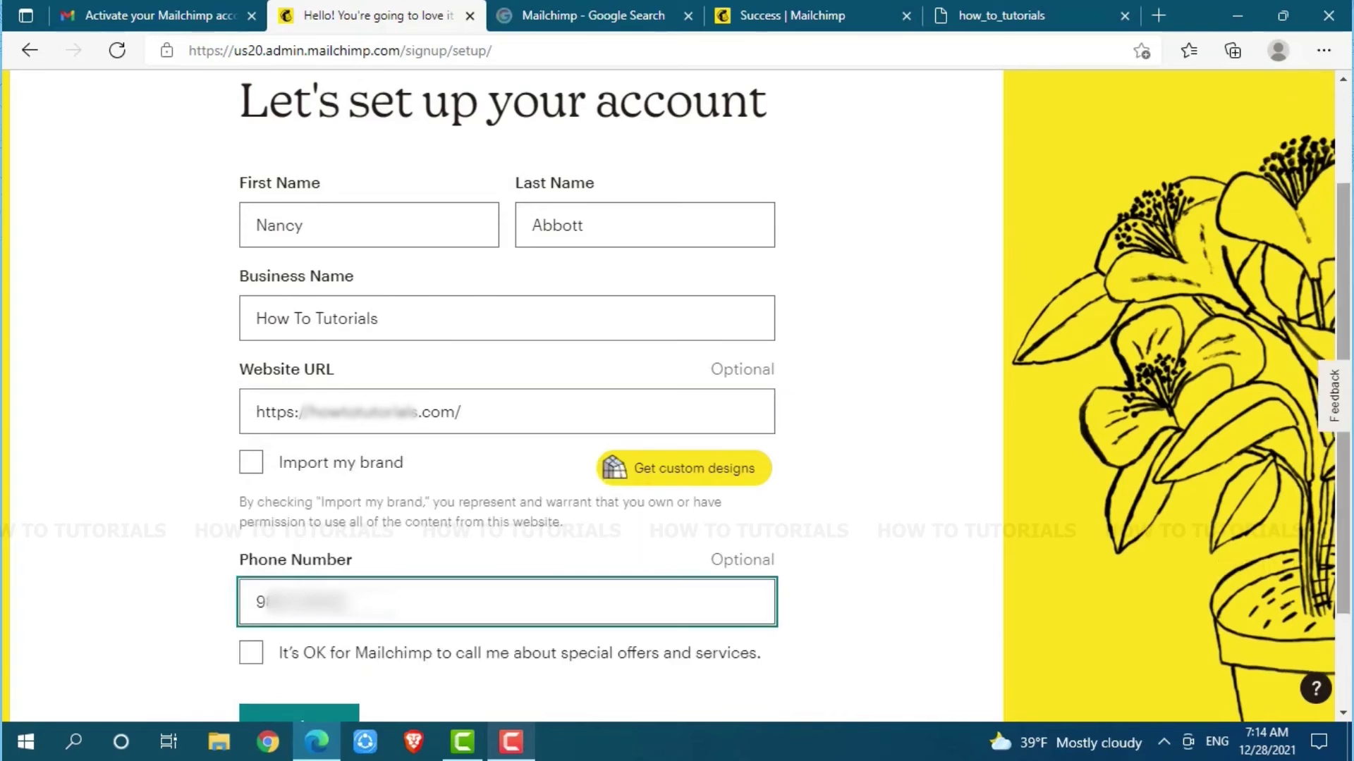
pyautogui.moveTo(1347, 262); pyautogui.dragTo(1348, 359)
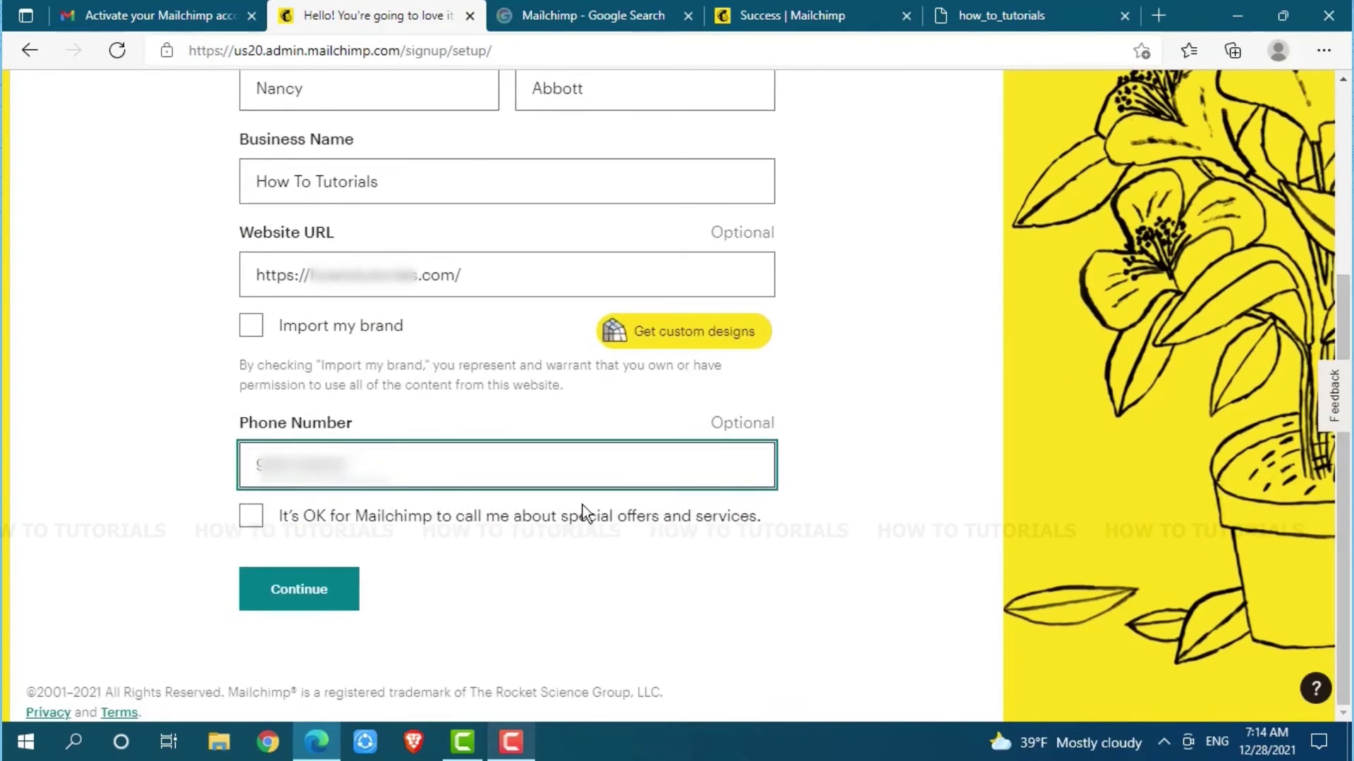
pyautogui.click(251, 517)
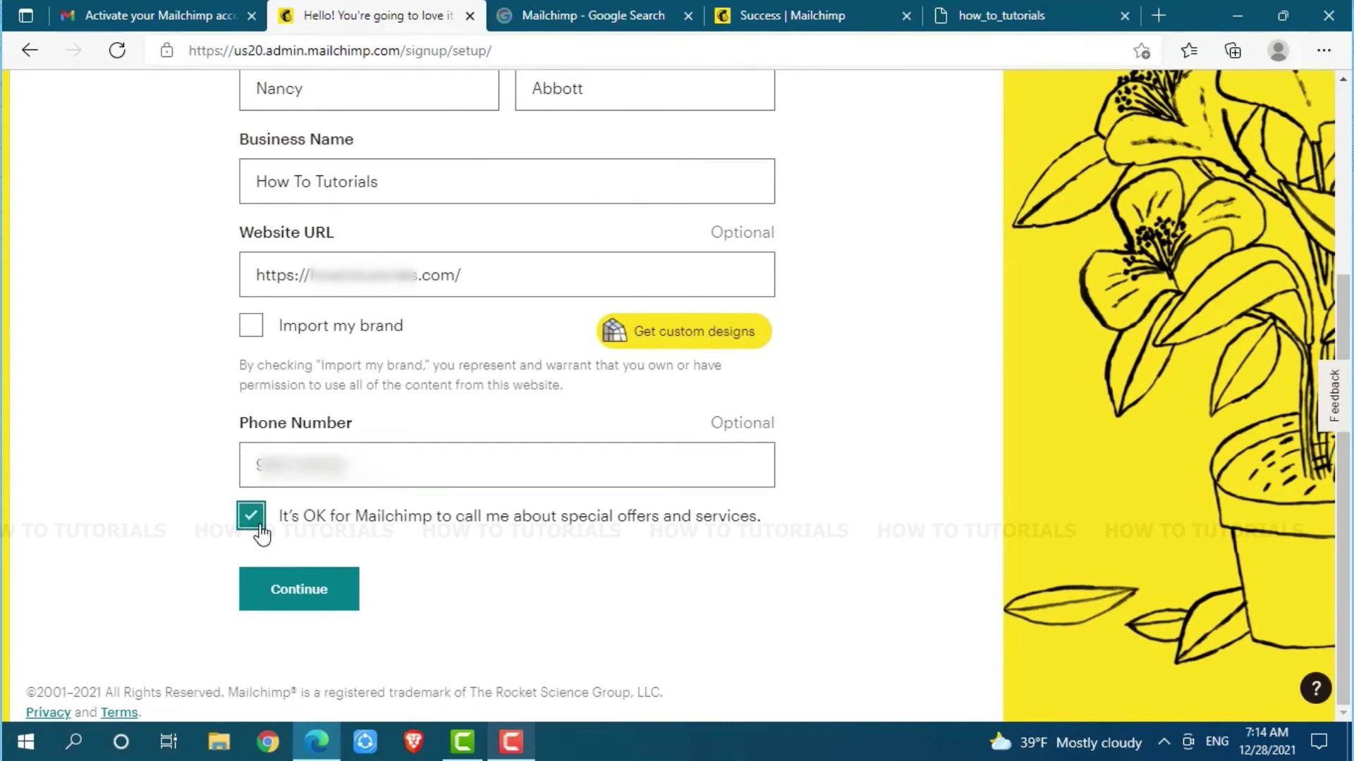
pyautogui.click(313, 590)
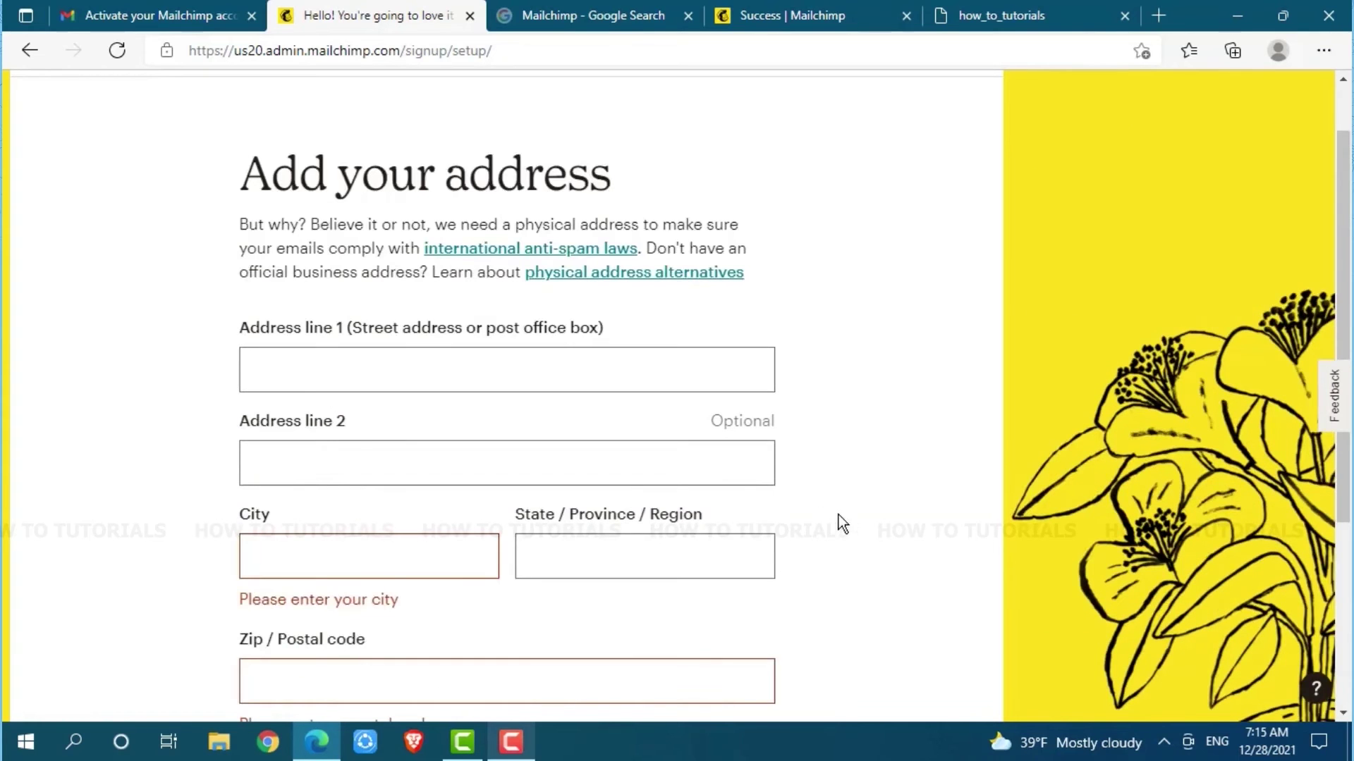
# Fill in address line 1, address line 2, city and state/region.
pyautogui.click(335, 367)
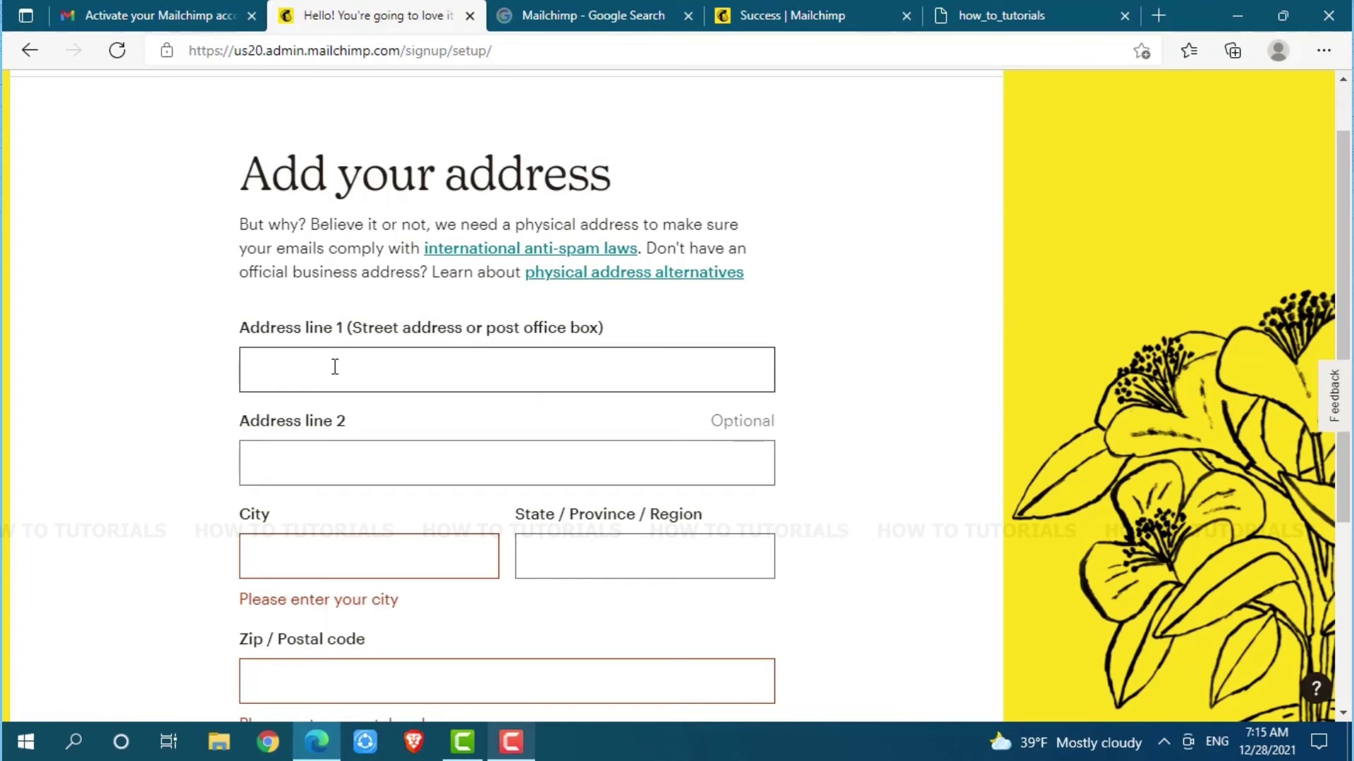
pyautogui.click(334, 366)
pyautogui.write('Ma')
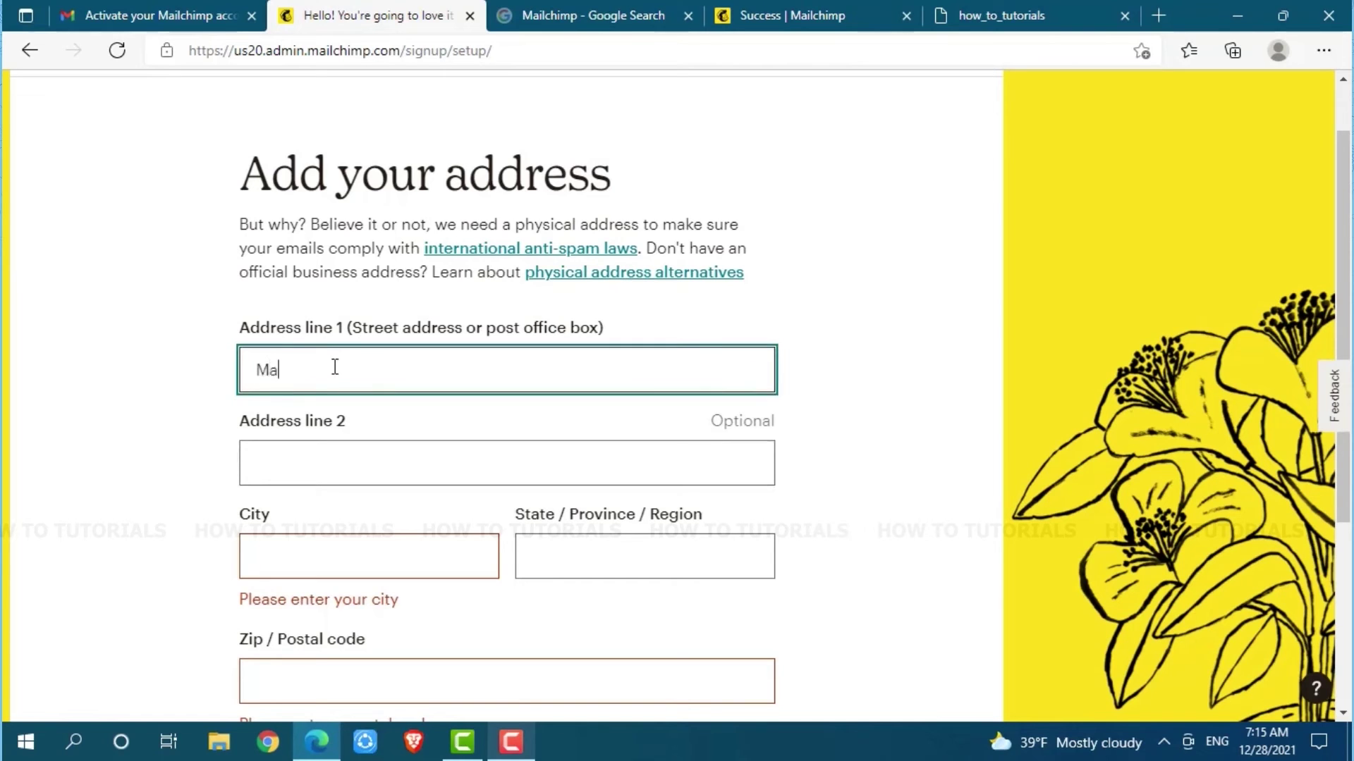
pyautogui.click(323, 471)
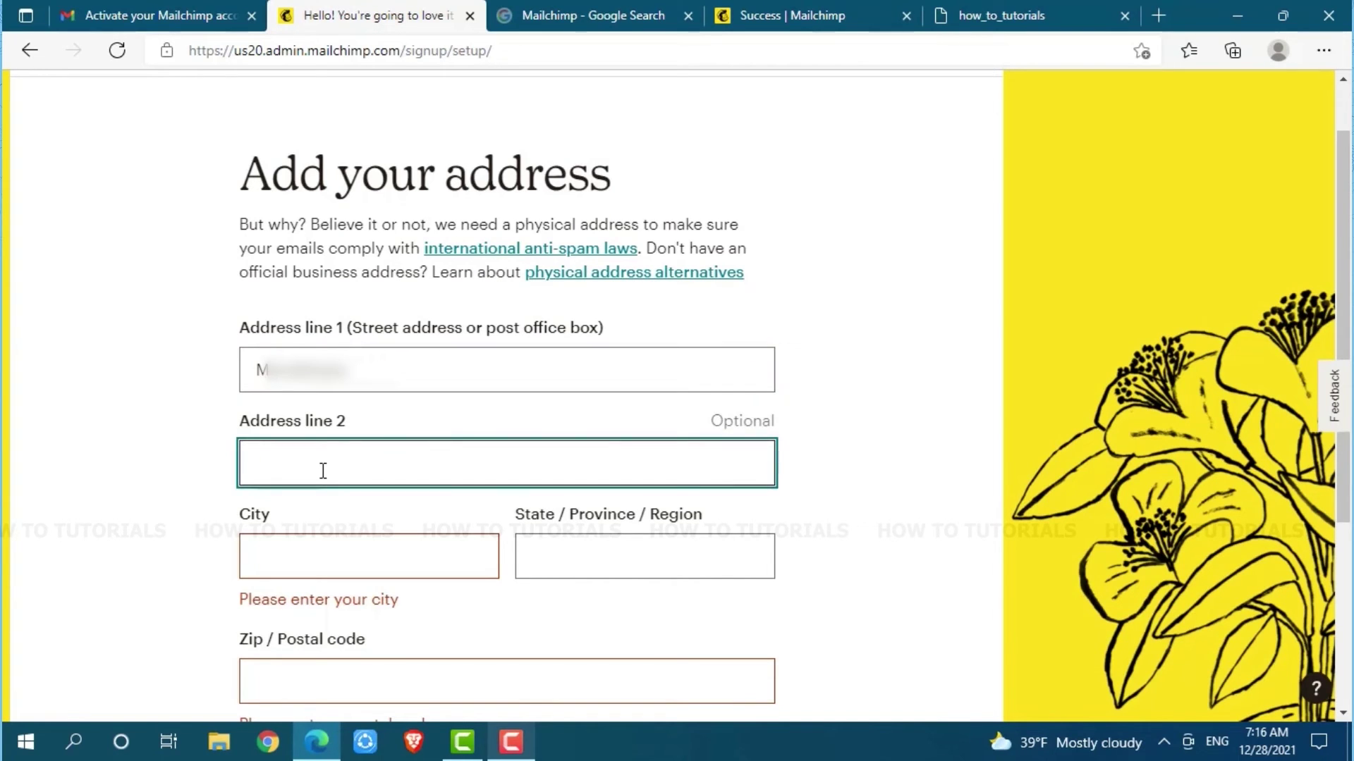
pyautogui.write('Dum')
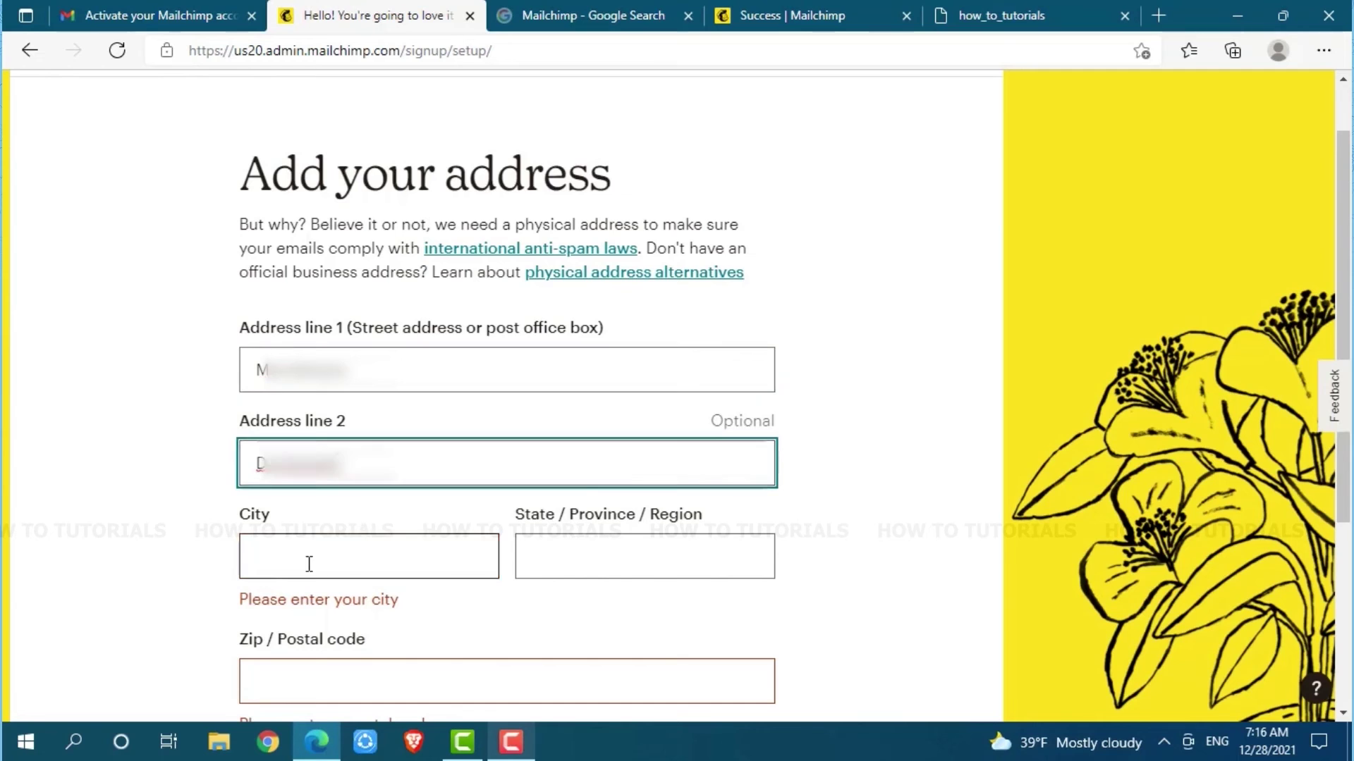
pyautogui.click(308, 564)
pyautogui.write('Kol')
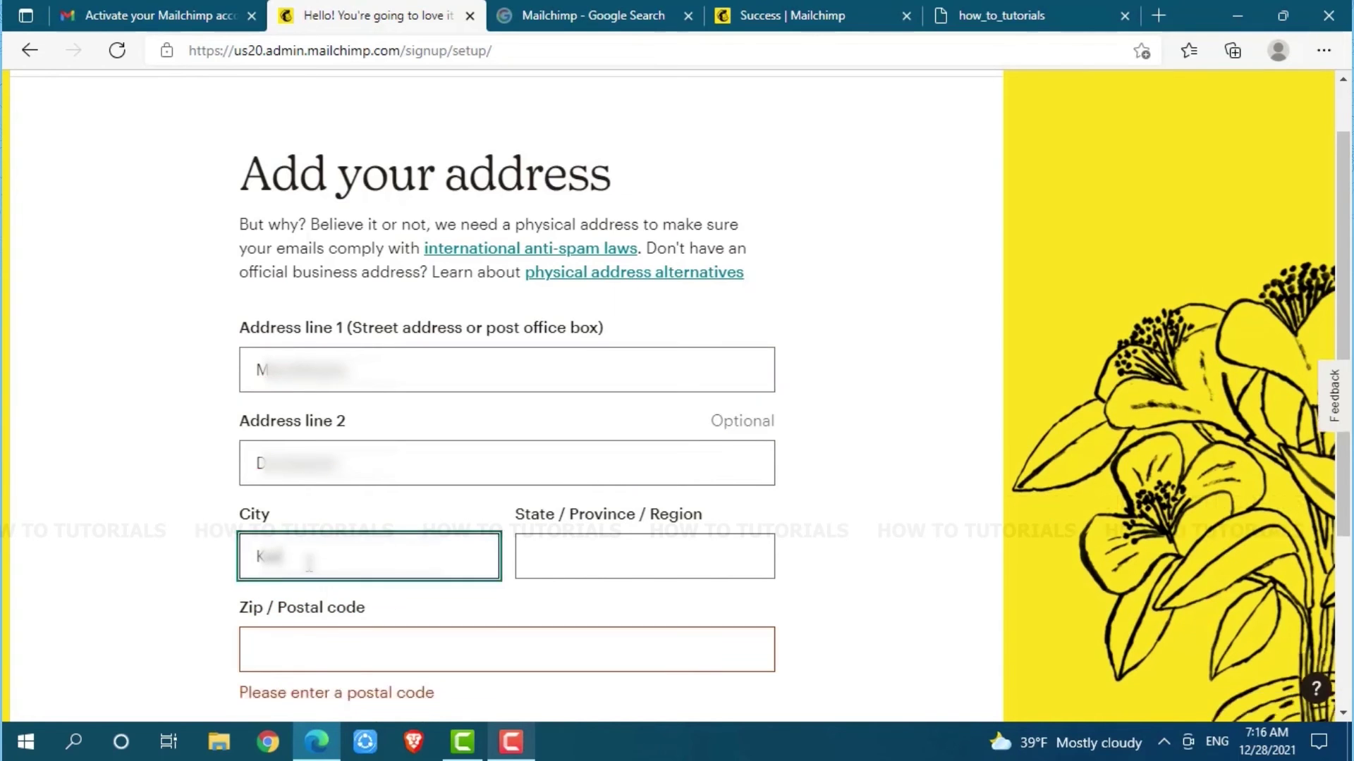
pyautogui.click(576, 547)
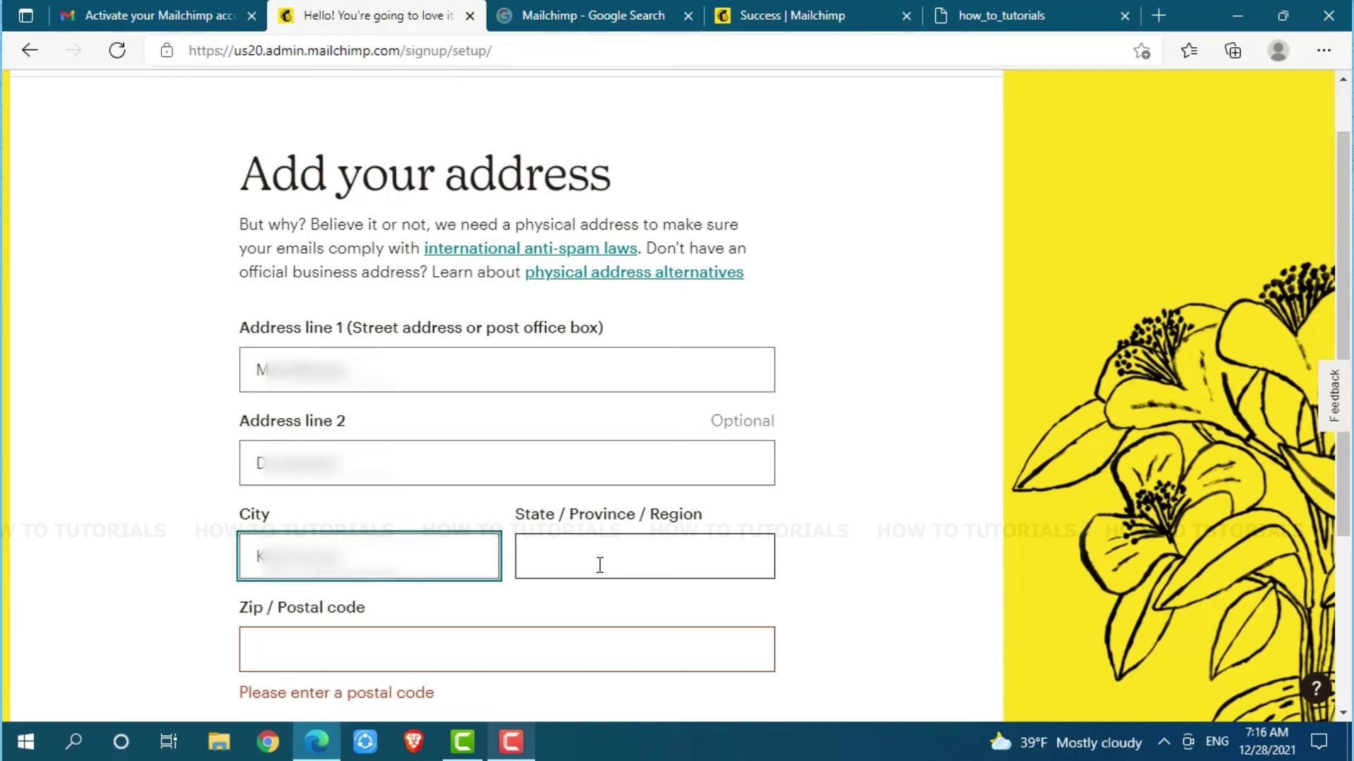
pyautogui.click(599, 565)
pyautogui.write('En')
pyautogui.scroll(-2, 599, 565)
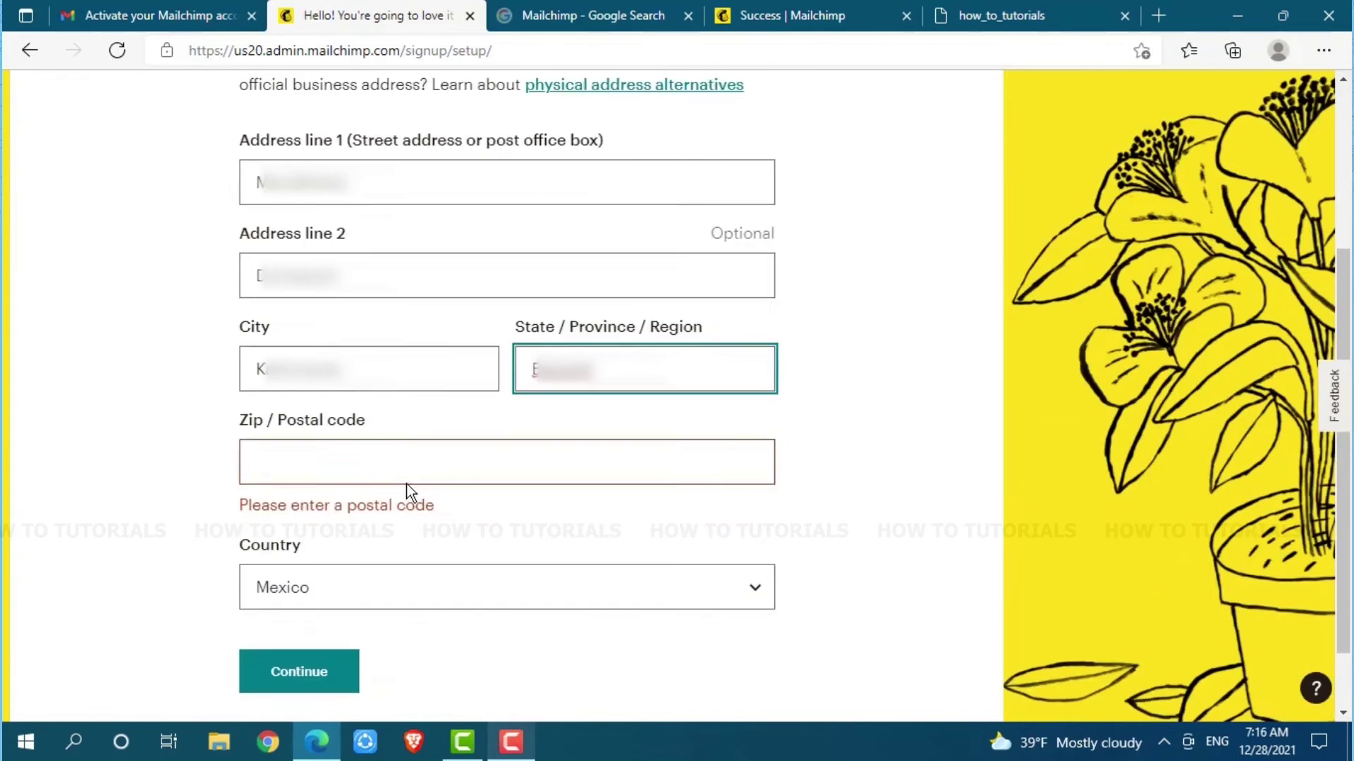
# Enter the zip code and choose the account's country from the Country list.
pyautogui.click(344, 465)
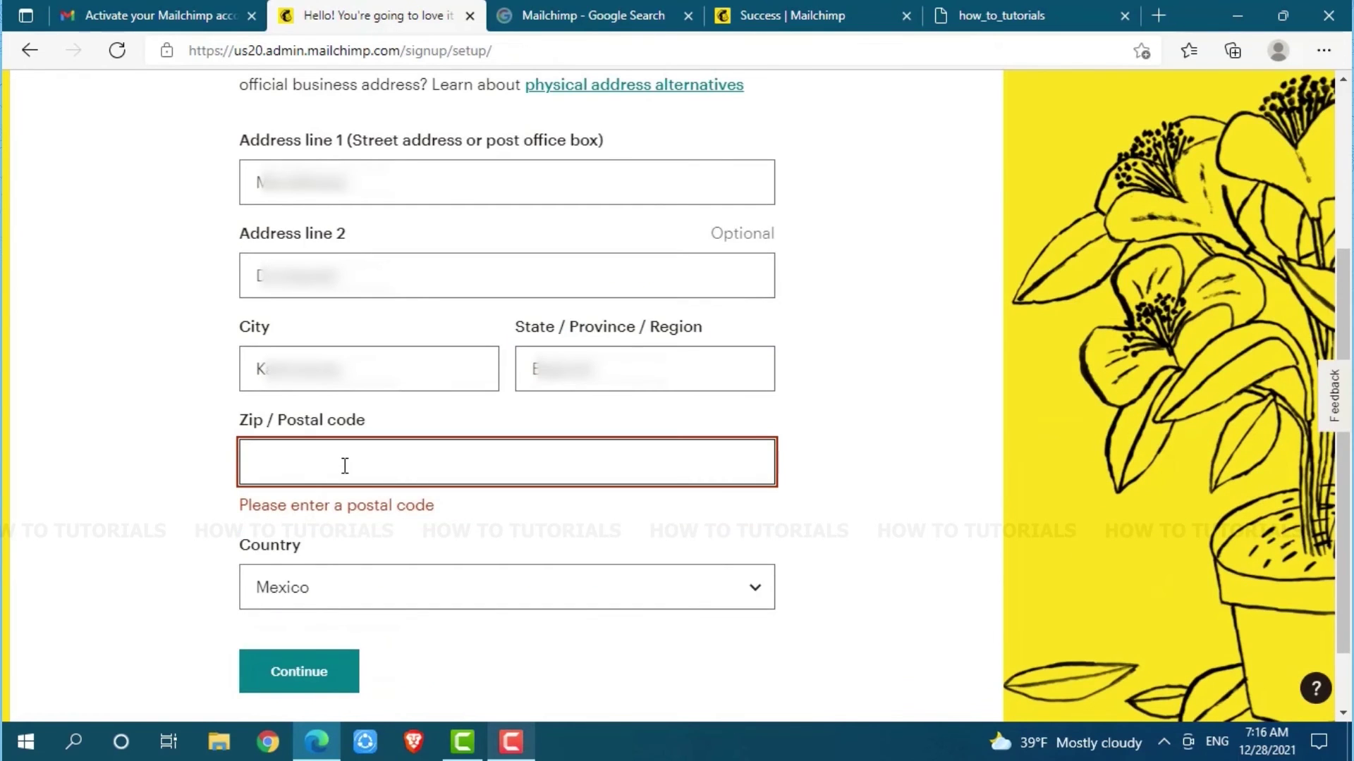
pyautogui.write('44100')
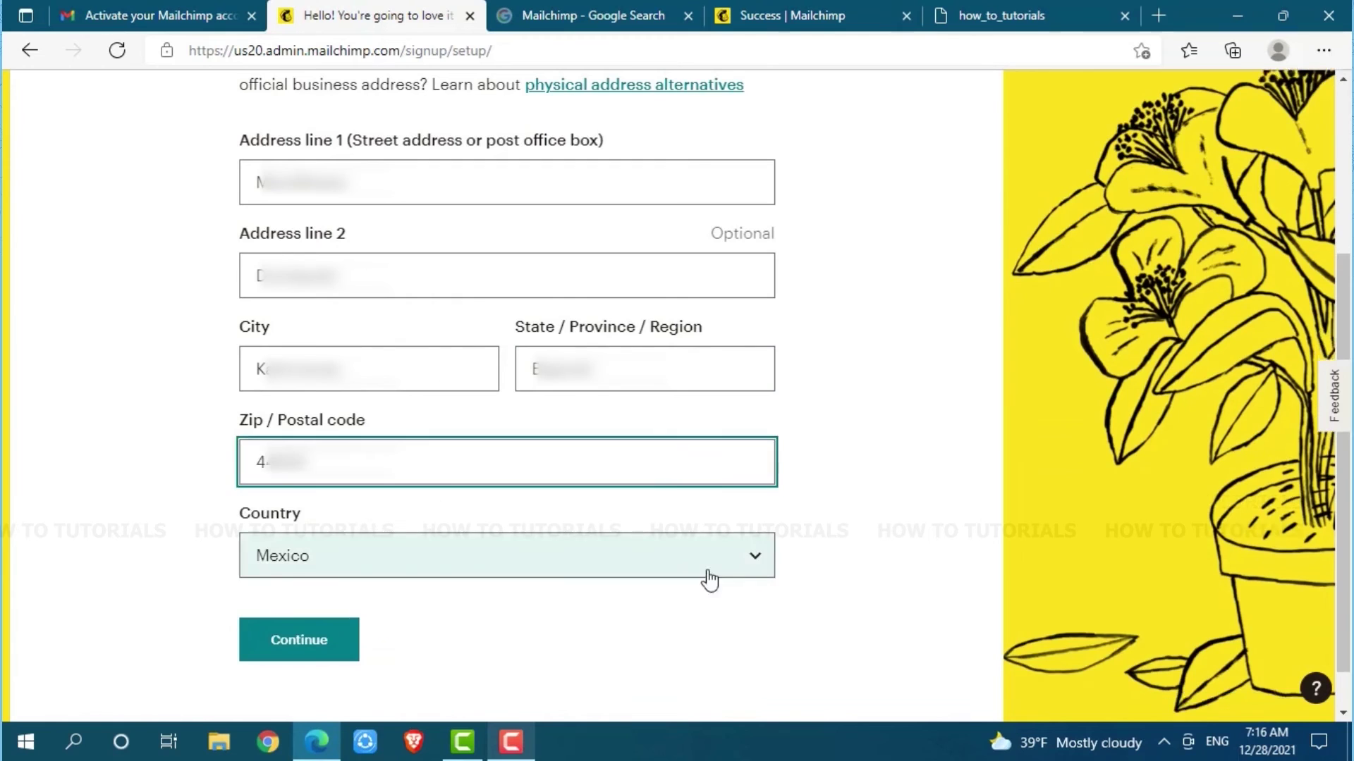
pyautogui.click(759, 562)
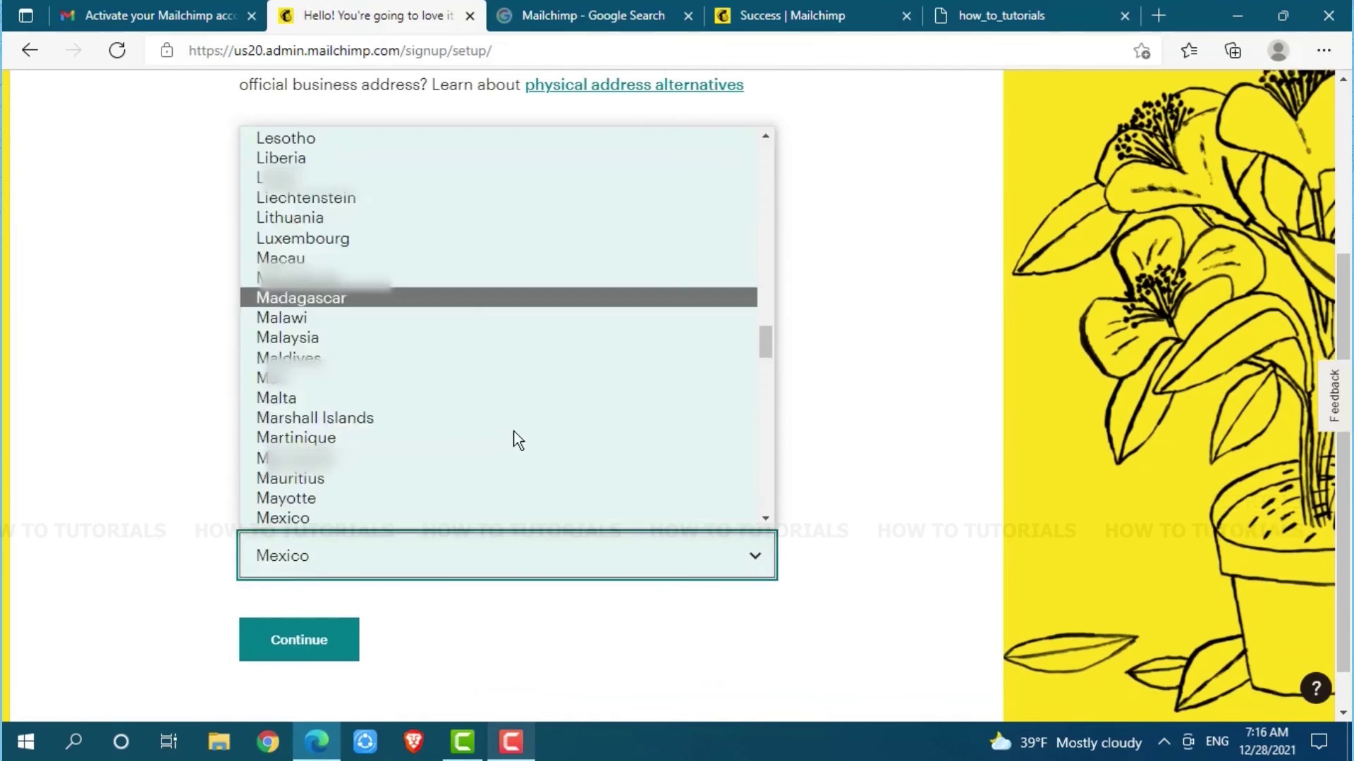
pyautogui.click(423, 298)
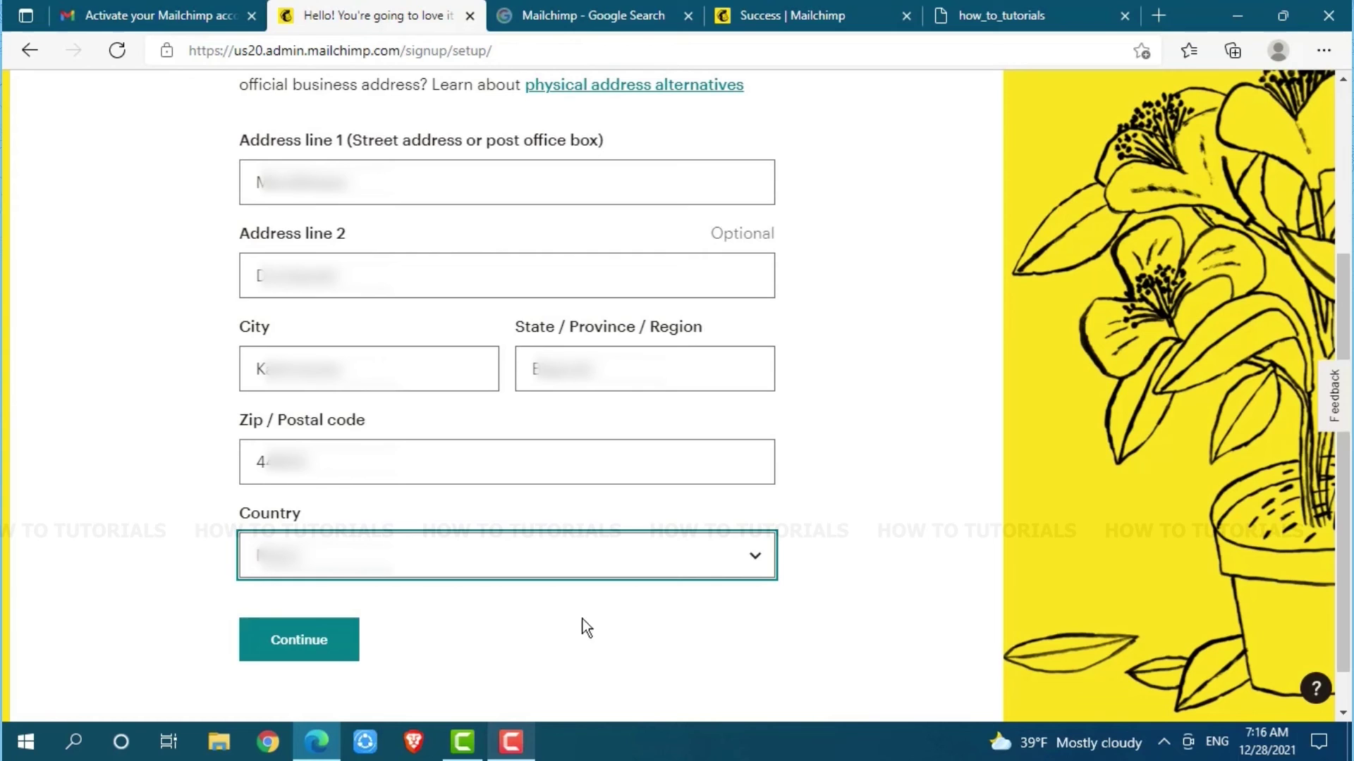
# Submit the address, answer 'No' to having contacts, and skip the sell-online question.
pyautogui.click(328, 641)
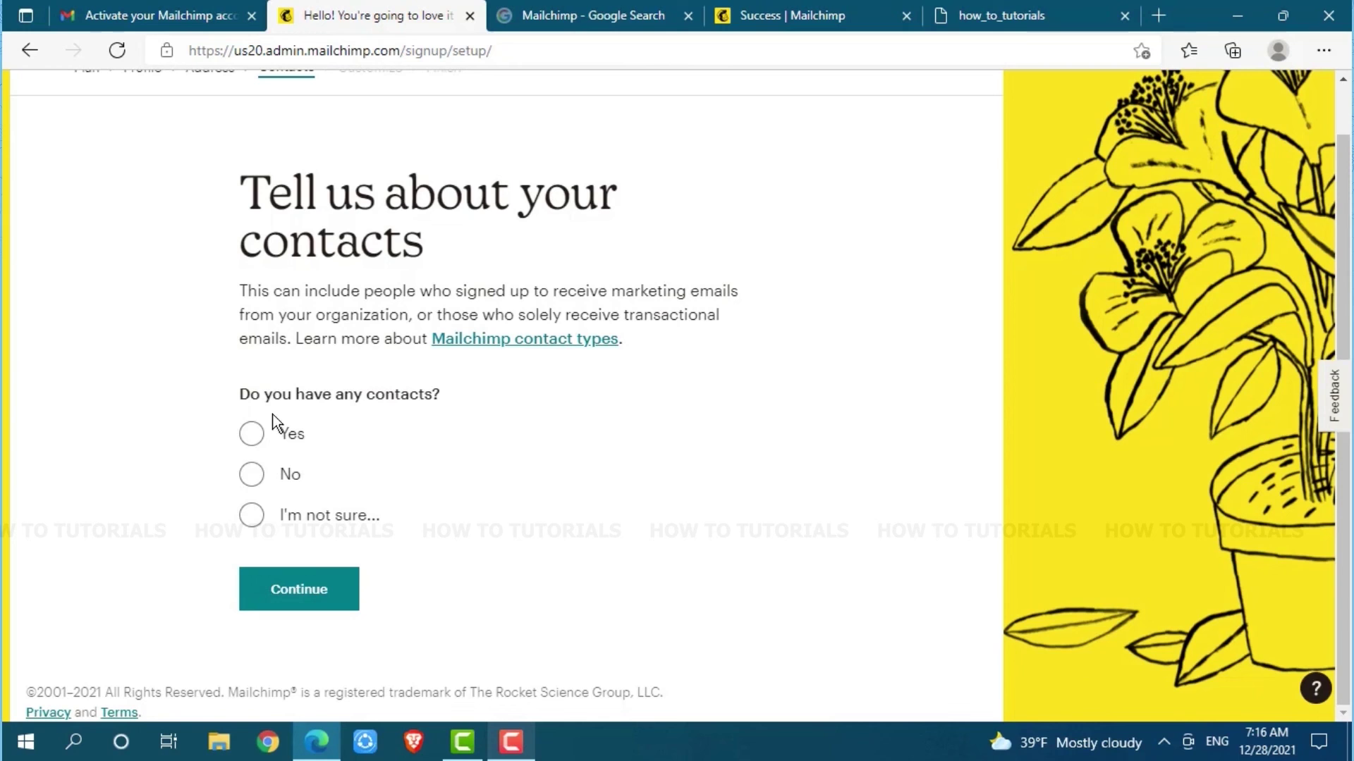
pyautogui.click(254, 474)
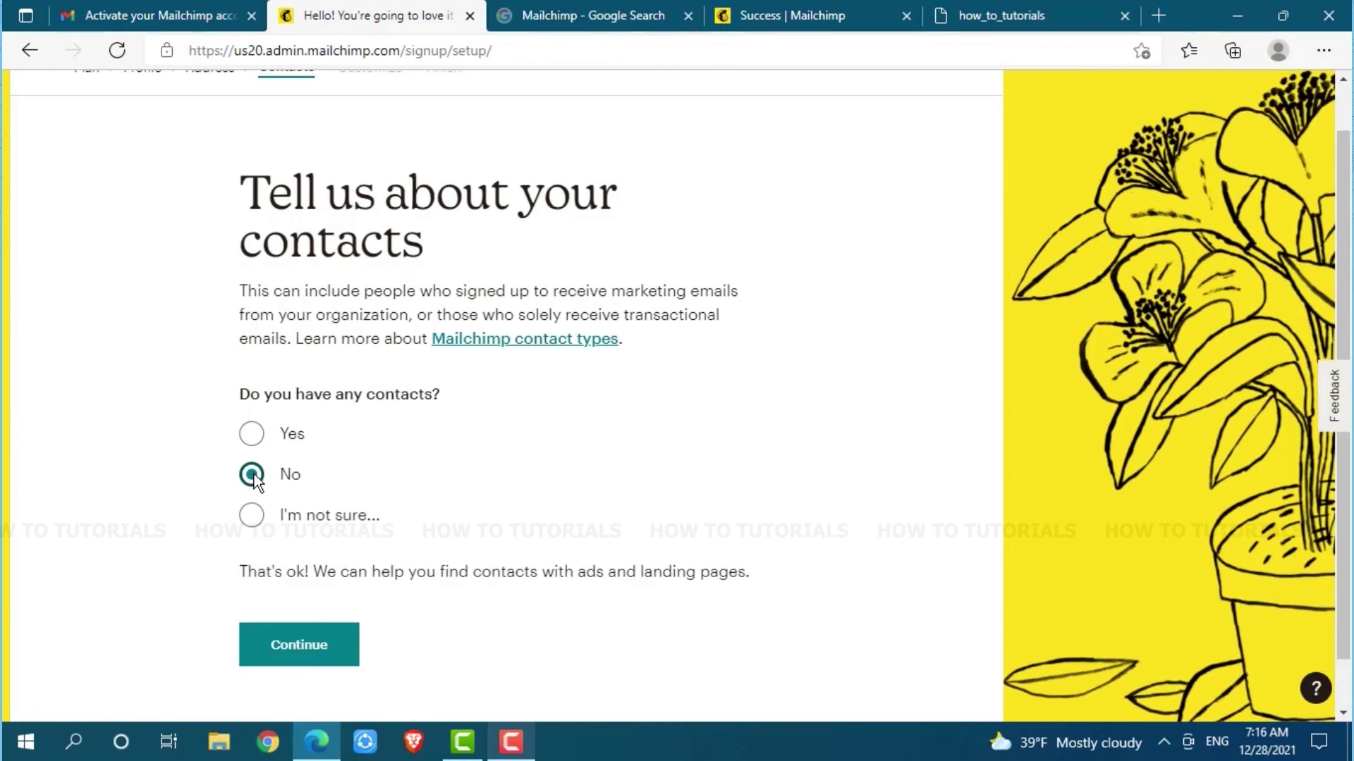
pyautogui.click(299, 645)
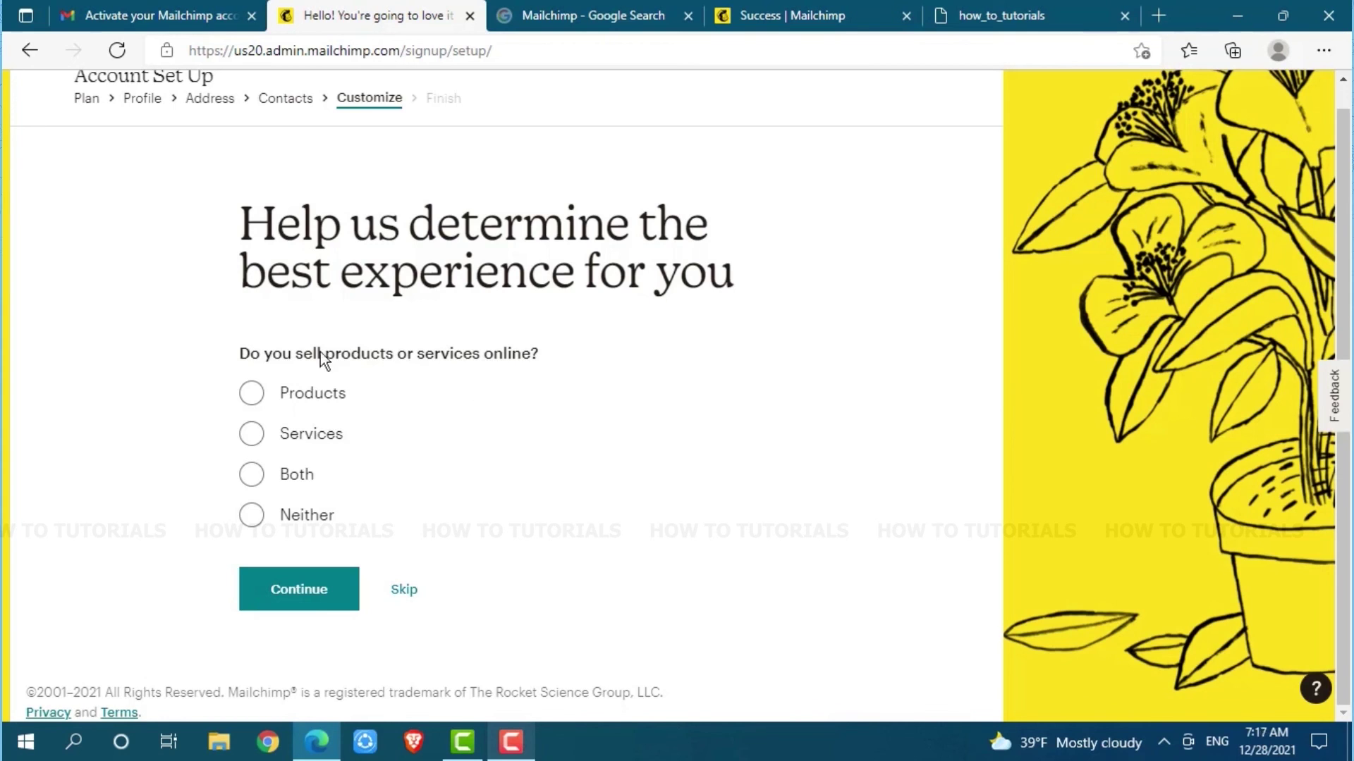
pyautogui.scroll(1, 275, 492)
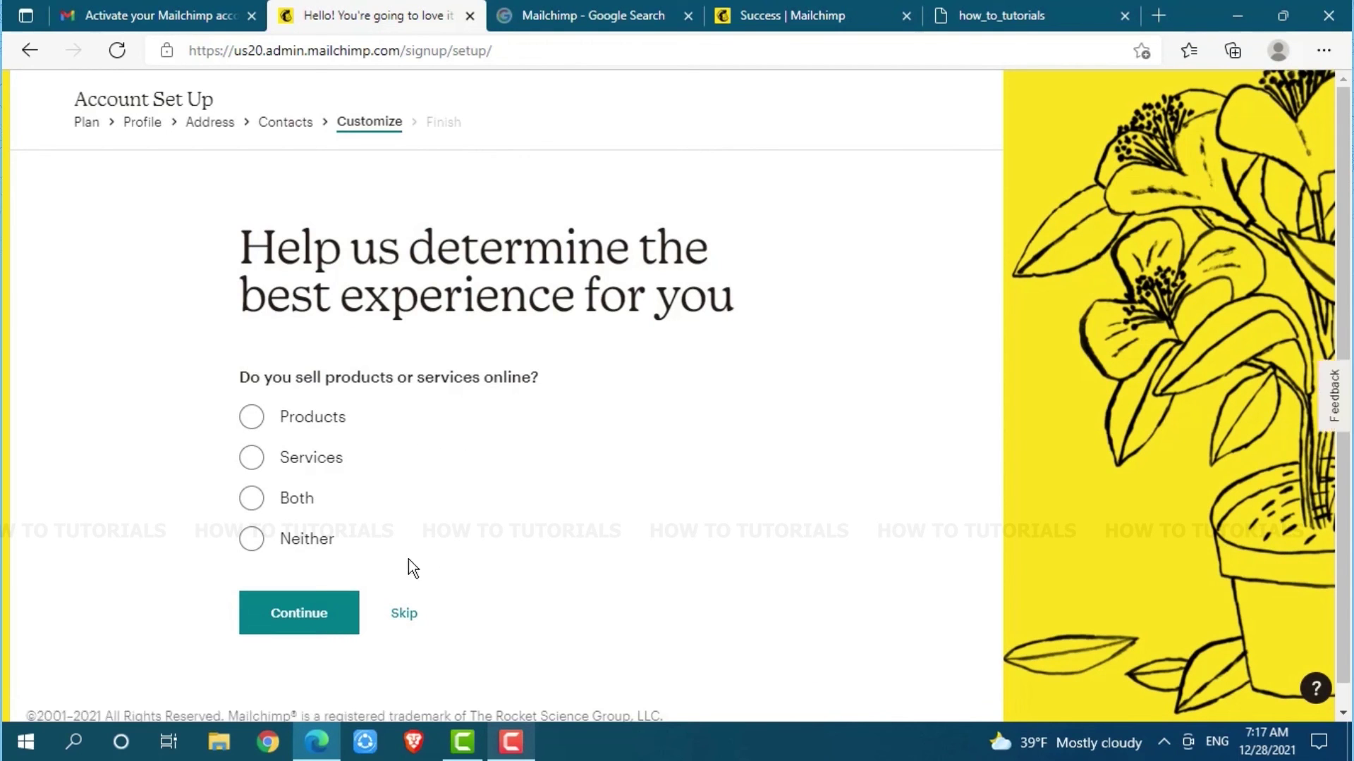
pyautogui.click(406, 614)
pyautogui.scroll(-1, 498, 330)
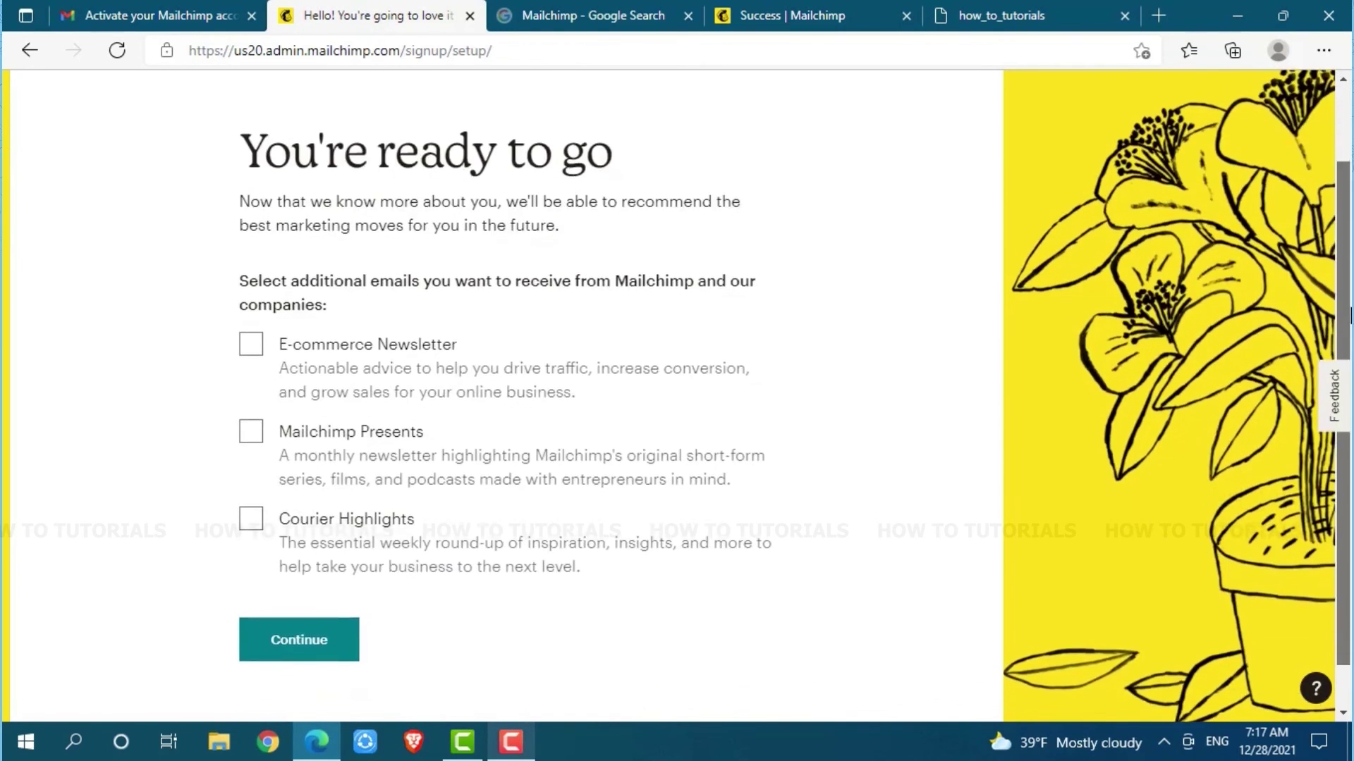
# Subscribe to E-commerce Newsletter, Mailchimp Presents and Courier Highlights, then continue to the dashboard.
pyautogui.click(251, 342)
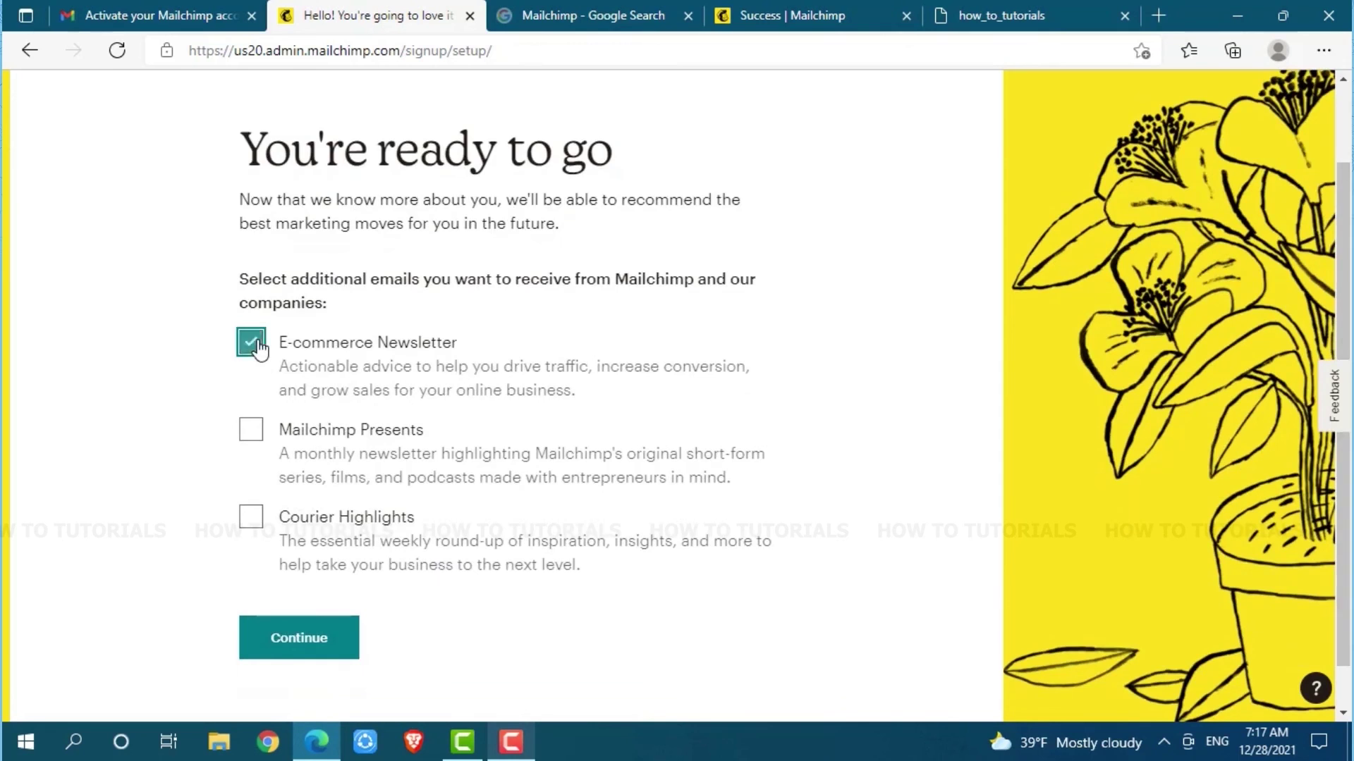
pyautogui.click(251, 429)
pyautogui.click(251, 517)
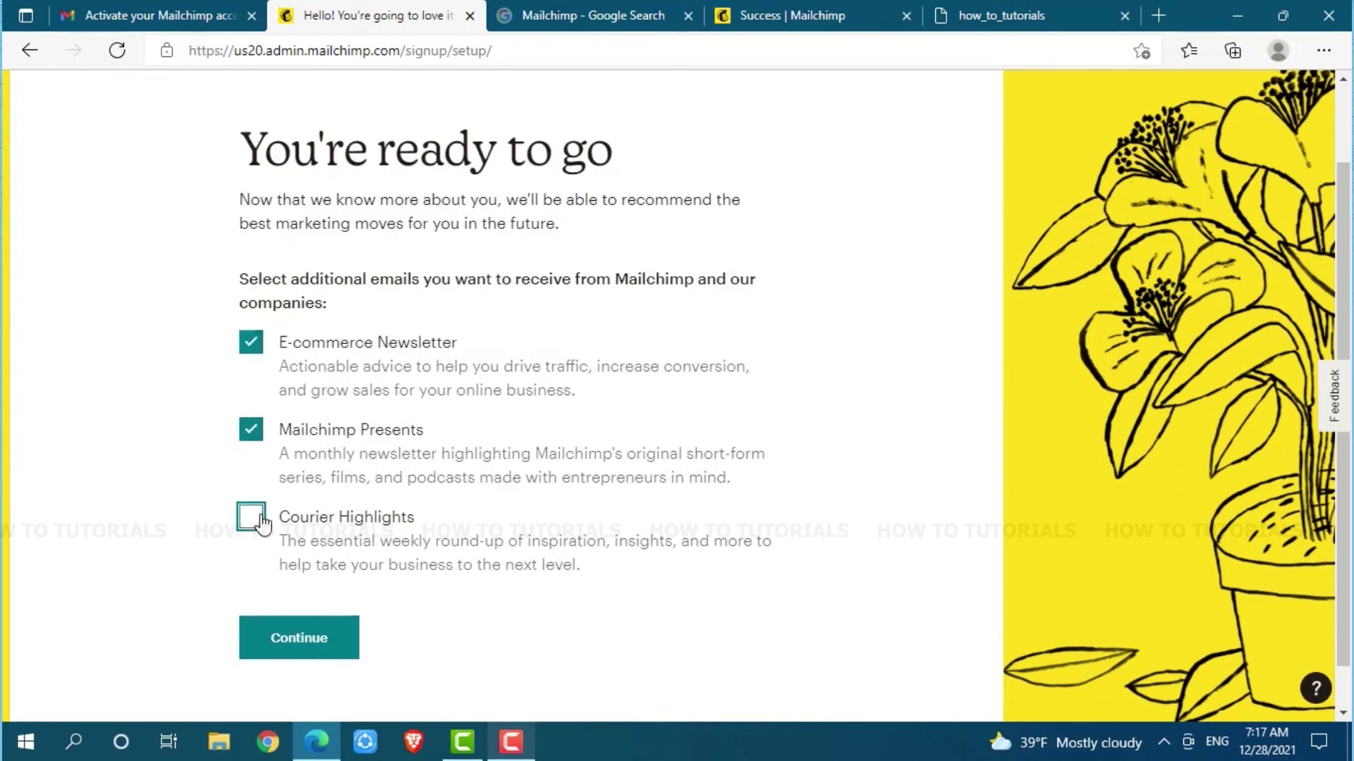
pyautogui.click(299, 636)
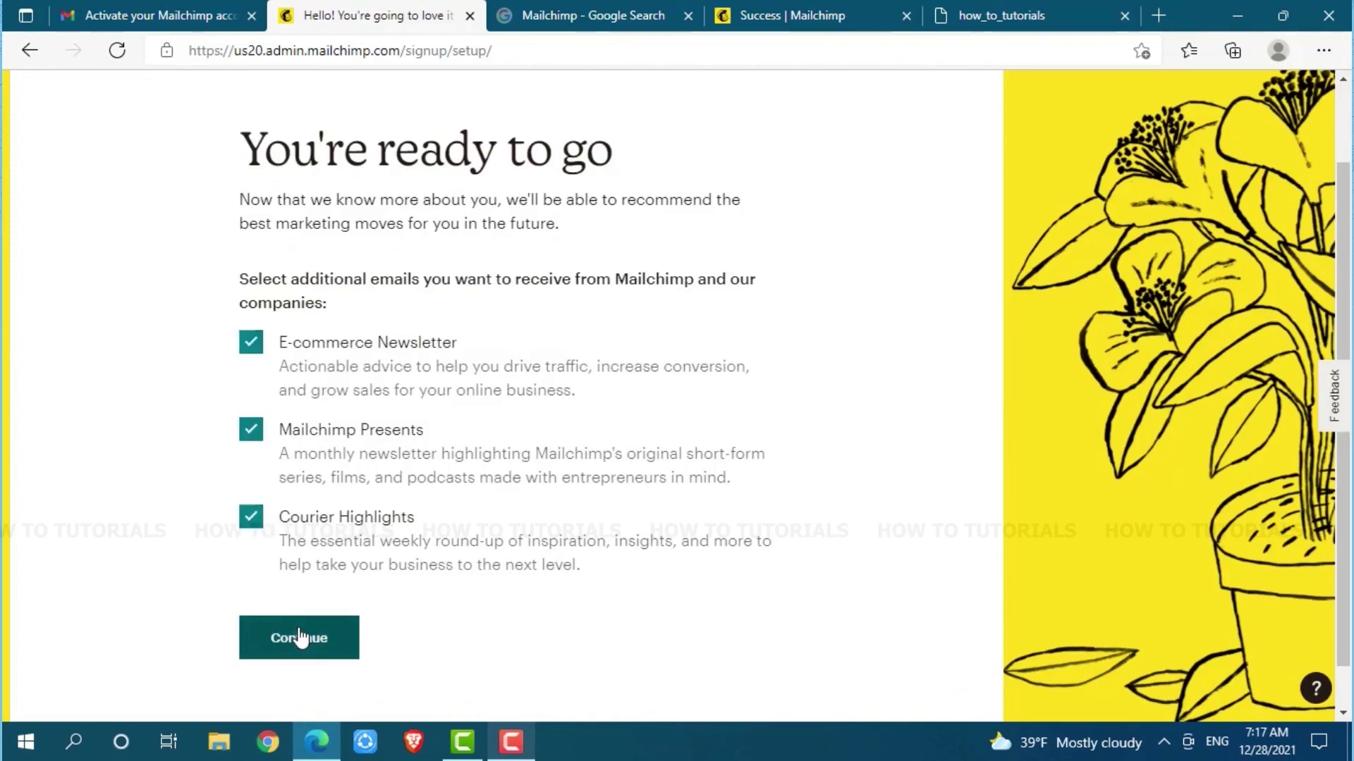